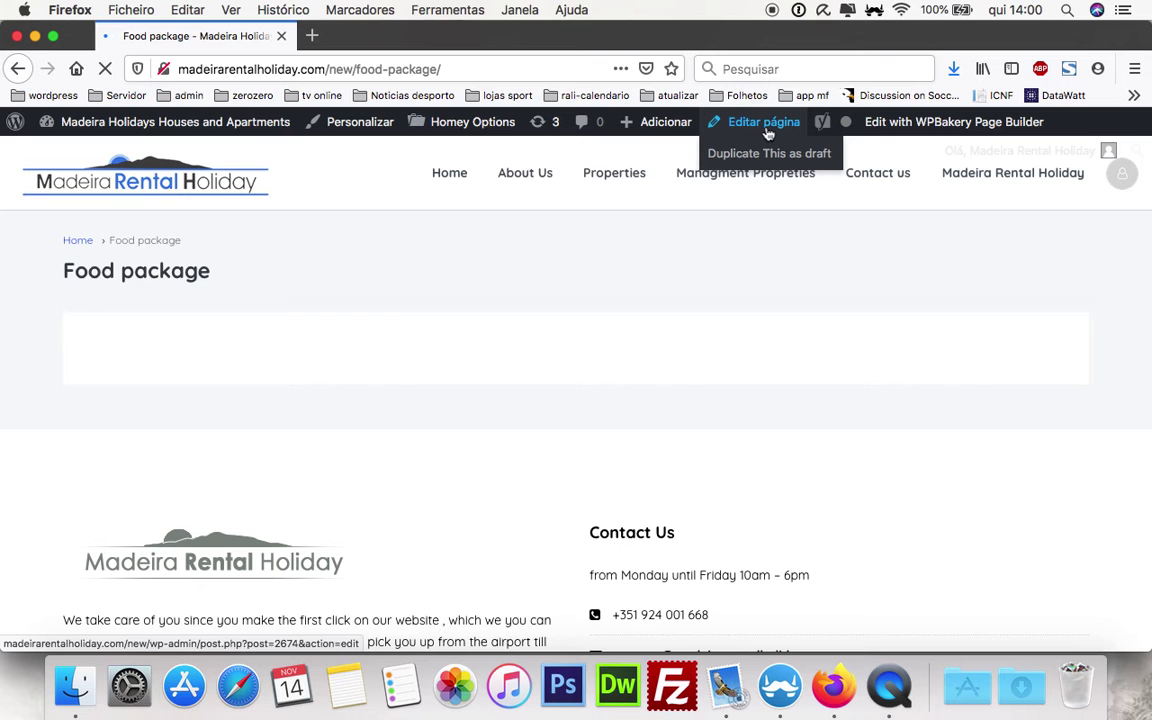
# Open the Food package page for editing and switch it to the WPBakery backend editor.
pyautogui.click(766, 130)
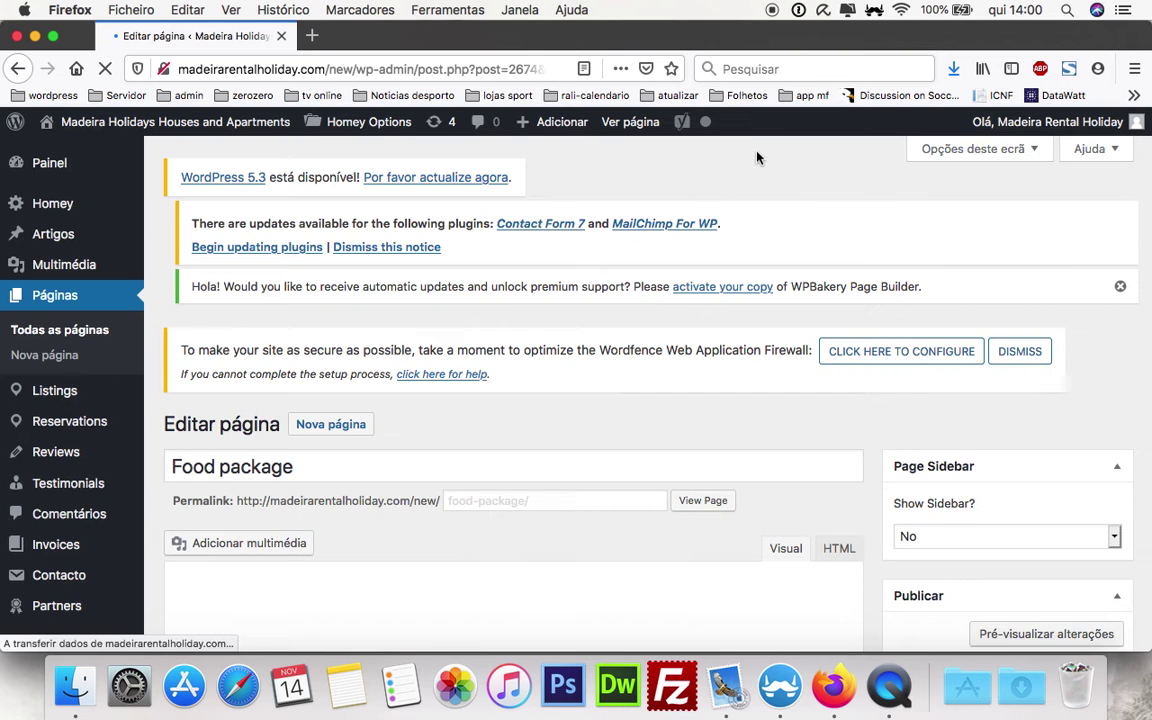
pyautogui.scroll(-3, 707, 402)
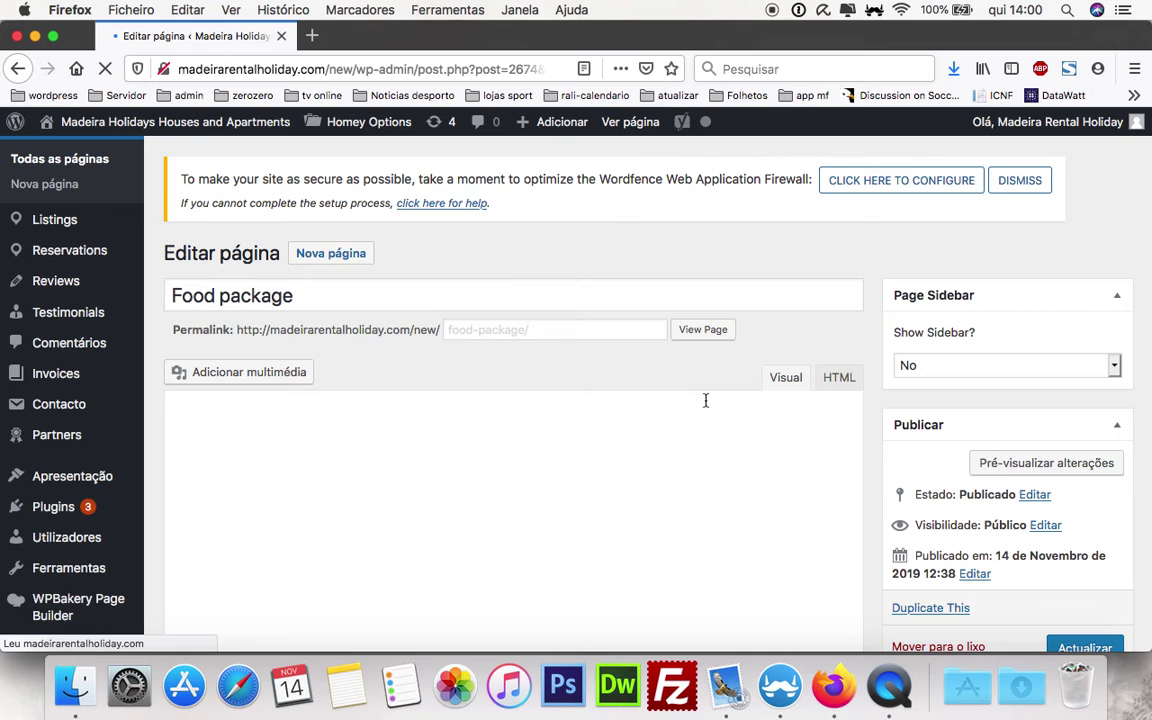
pyautogui.scroll(-2, 705, 400)
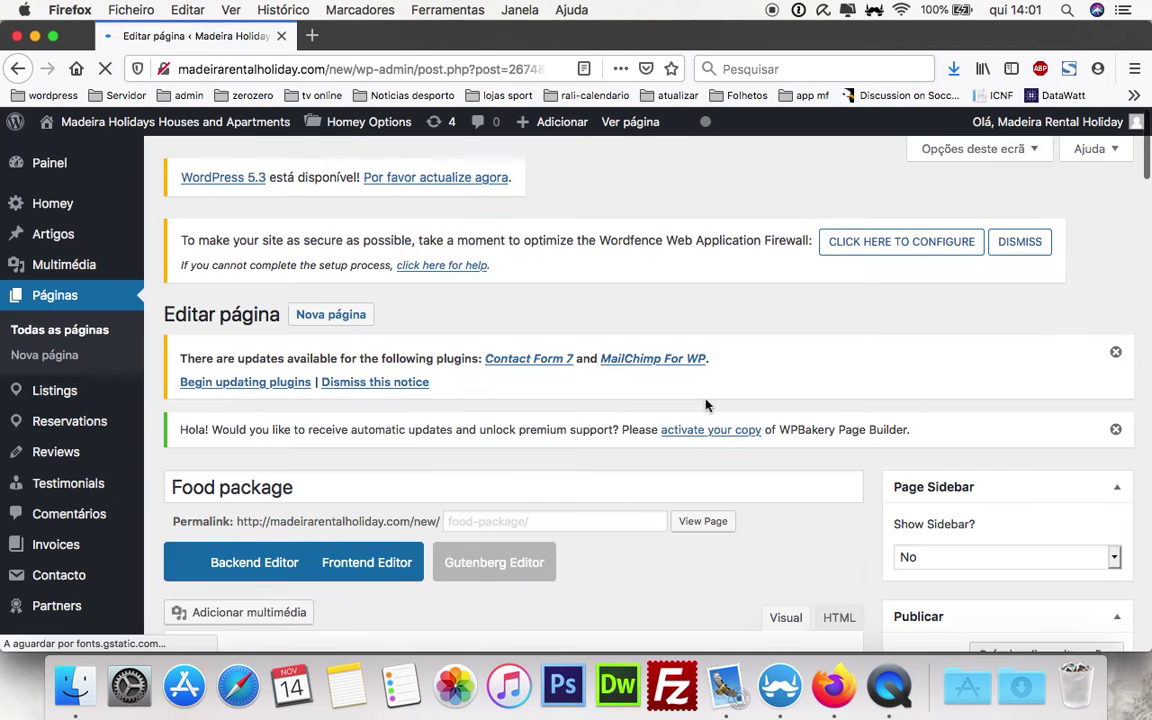
pyautogui.scroll(-3, 705, 402)
pyautogui.scroll(-3, 705, 405)
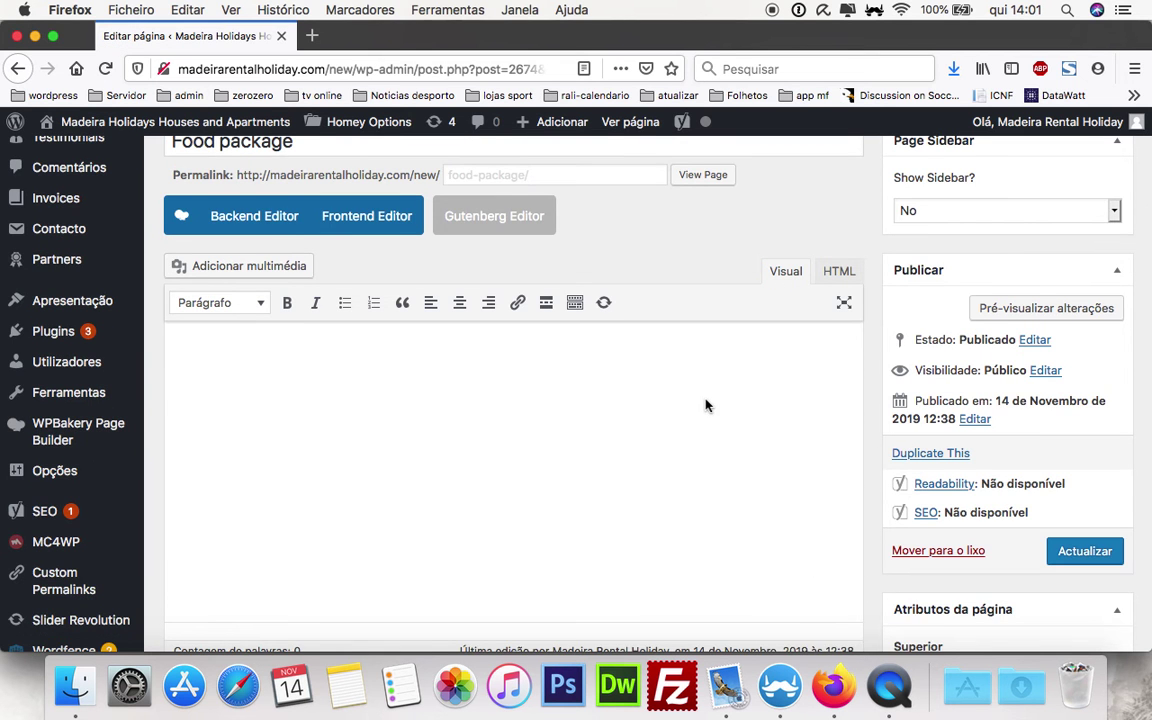
pyautogui.scroll(-2, 705, 405)
pyautogui.scroll(-4, 705, 405)
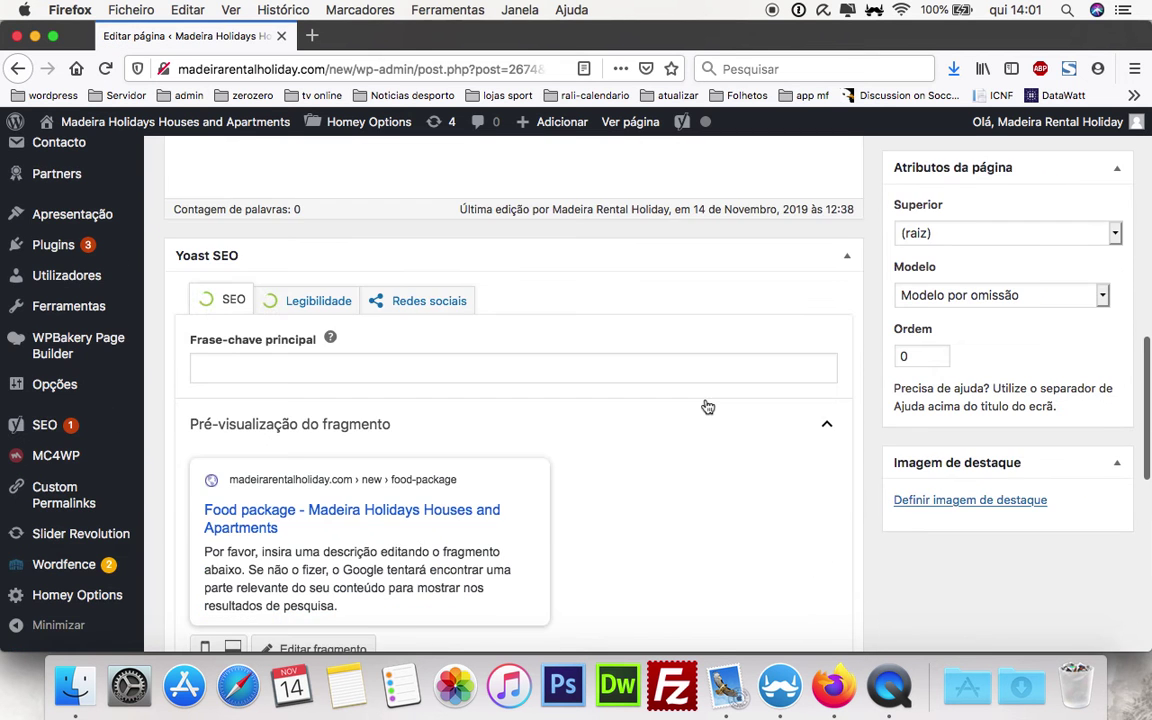
pyautogui.scroll(4, 705, 405)
pyautogui.scroll(3, 705, 405)
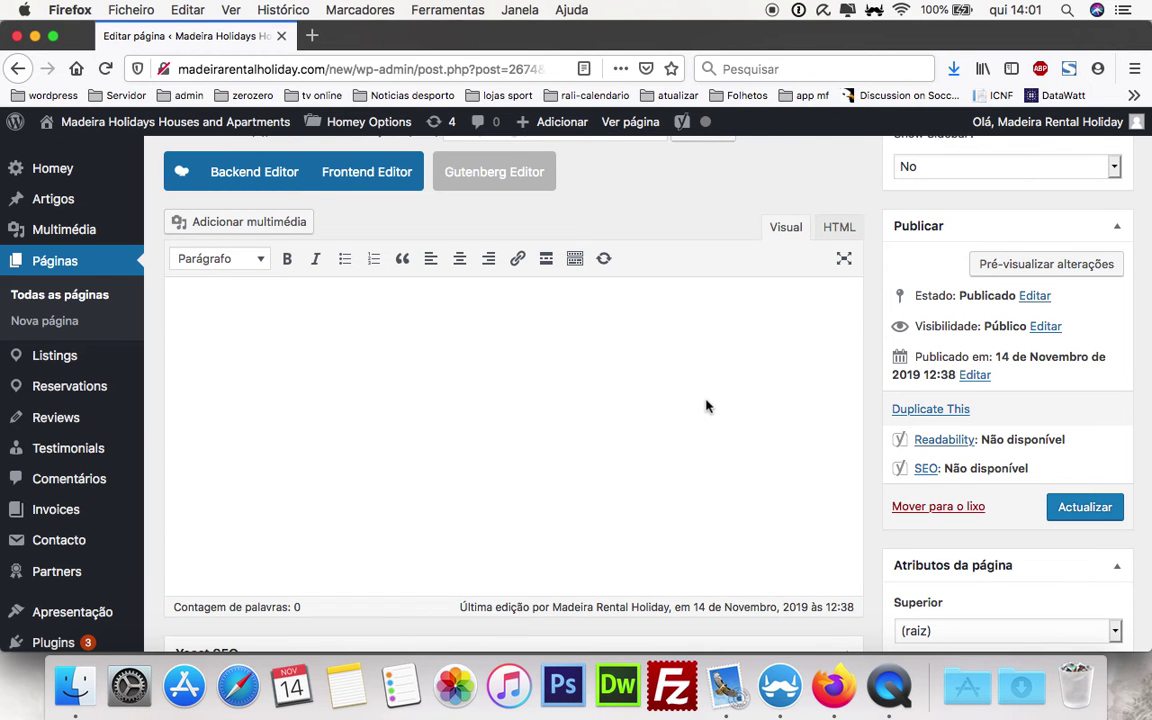
pyautogui.click(276, 174)
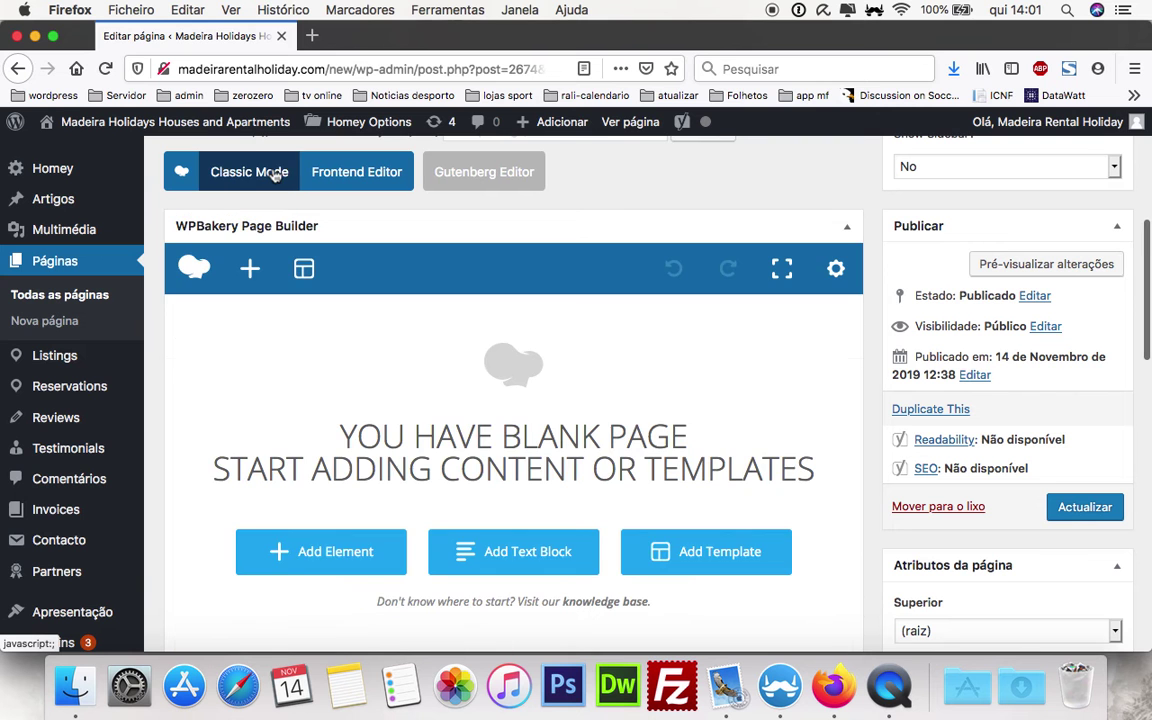
# Add a Text Block element to the blank page and save it with its placeholder text.
pyautogui.click(374, 558)
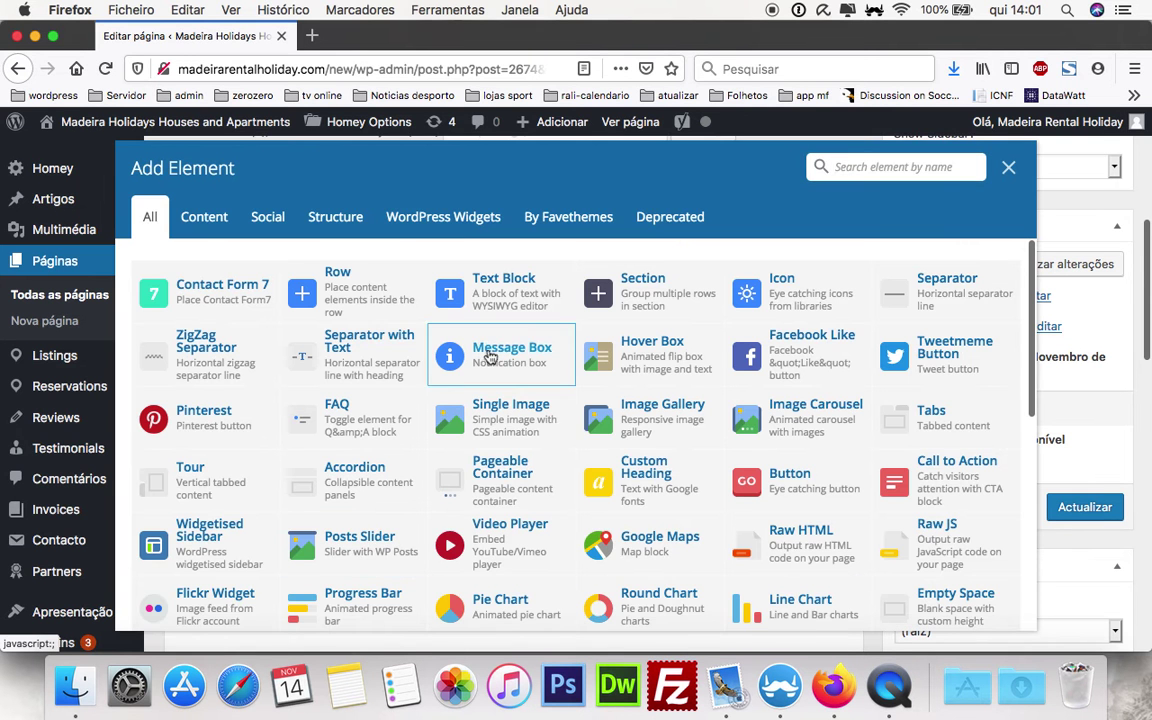
pyautogui.click(489, 303)
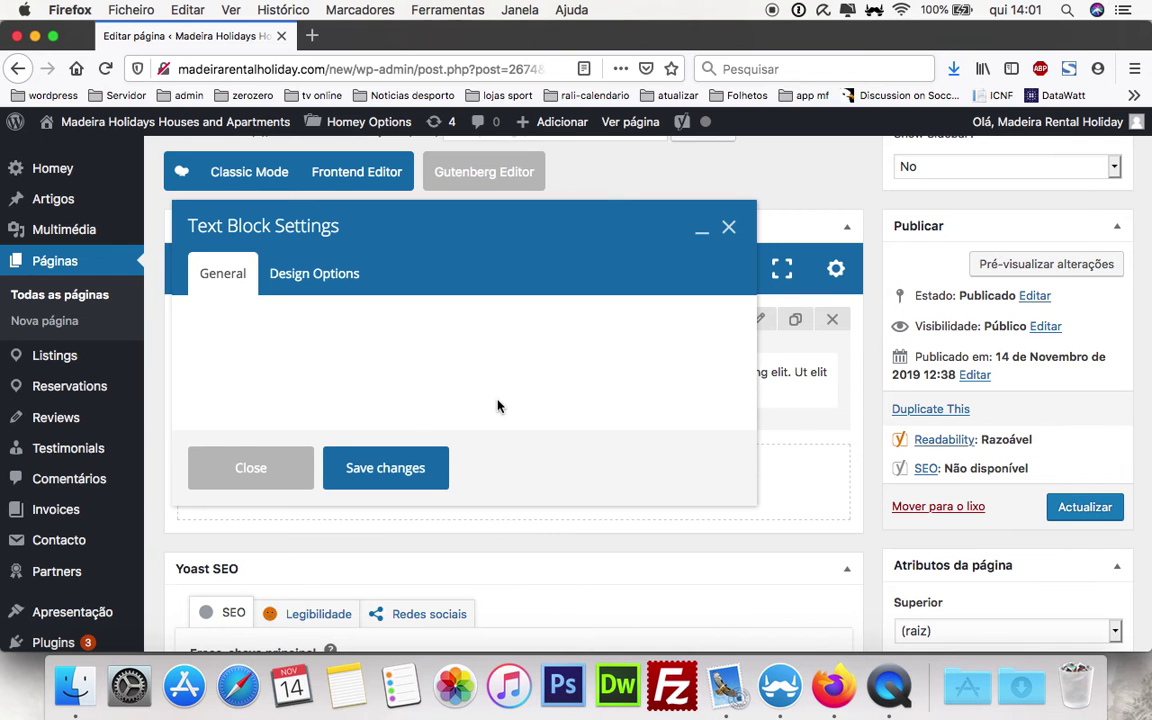
pyautogui.moveTo(663, 452); pyautogui.dragTo(186, 428)
pyautogui.click(295, 471)
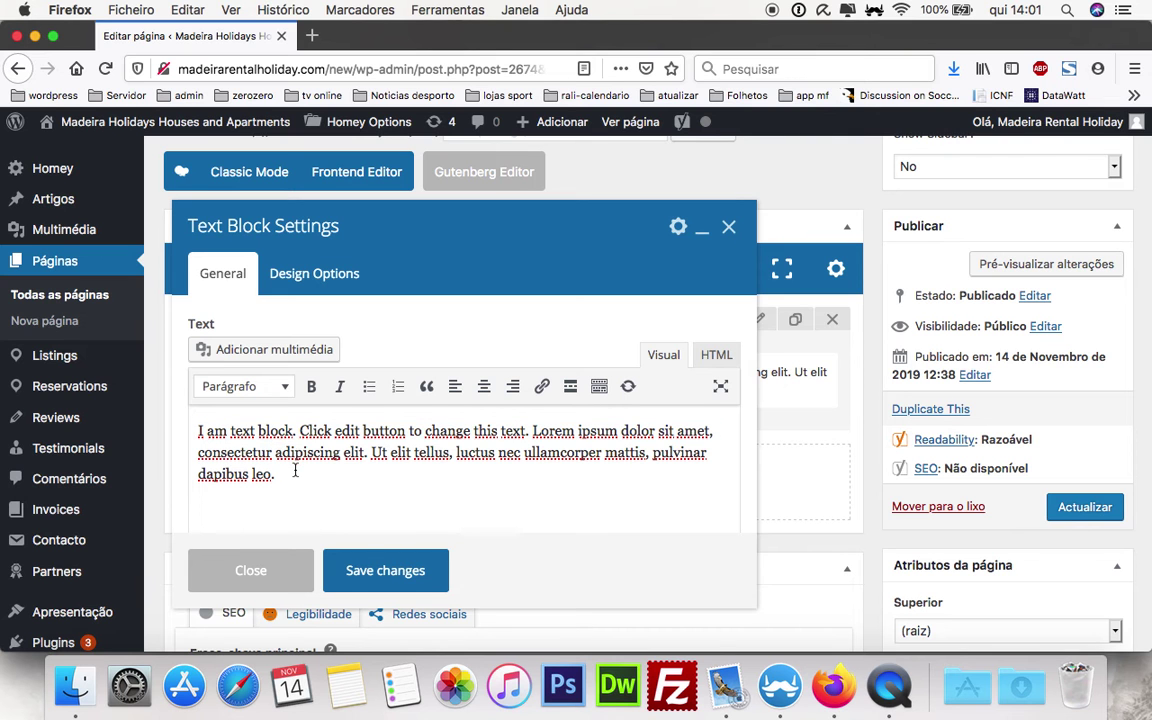
pyautogui.click(388, 560)
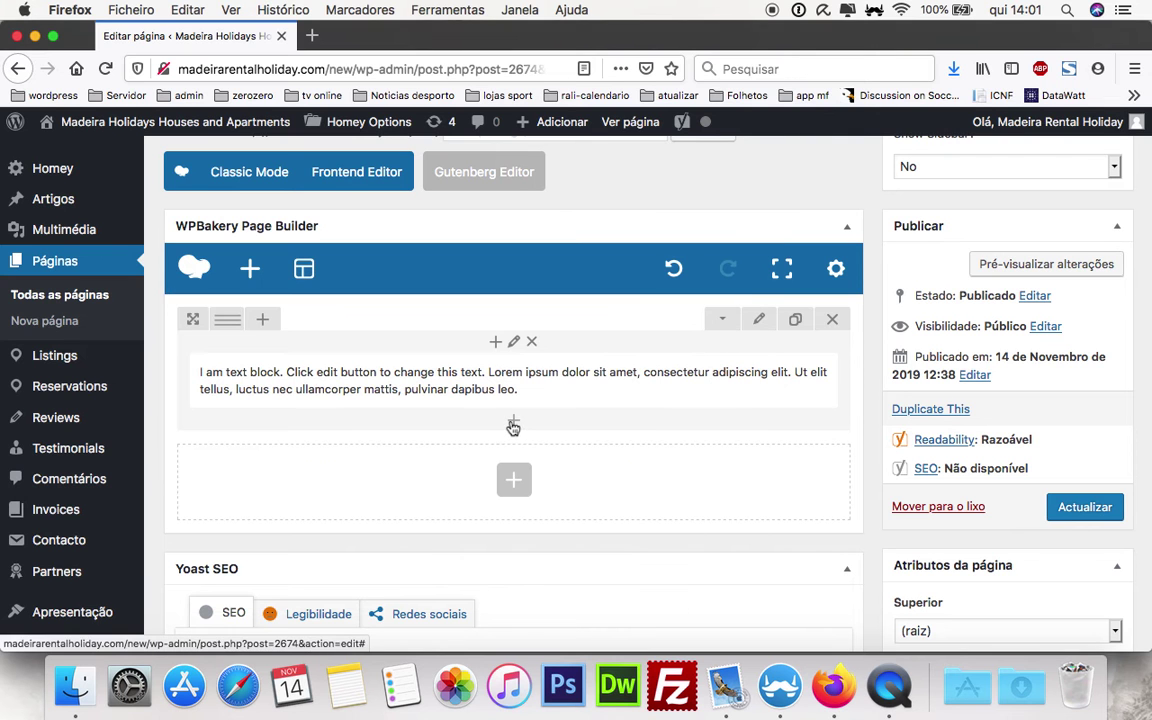
# Duplicate the text block twice within the same row.
pyautogui.moveTo(557, 386)
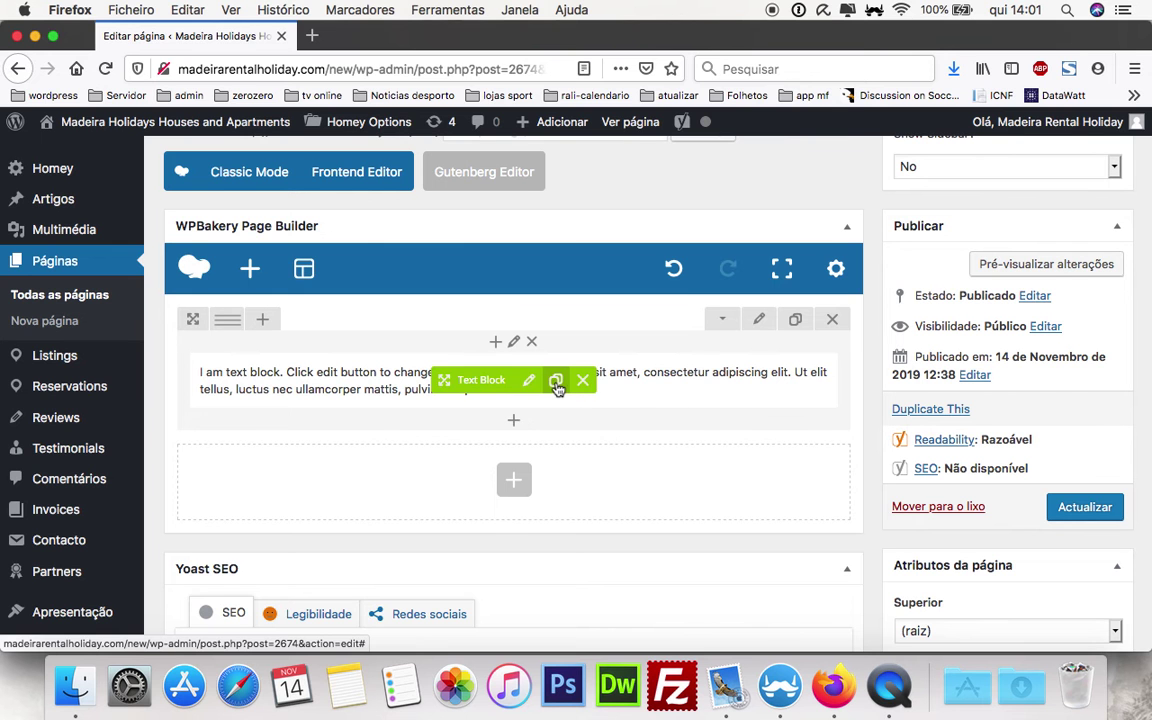
pyautogui.click(557, 386)
pyautogui.click(553, 441)
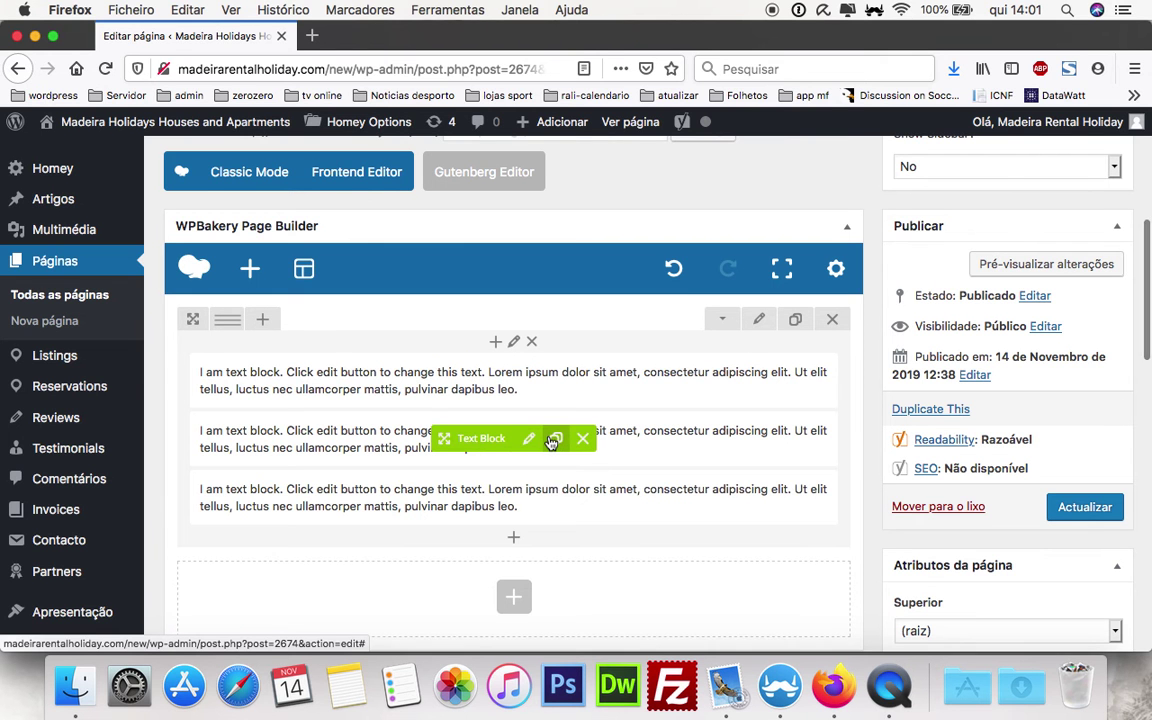
# Add a Single Image element below the text blocks, searching for "im", and open the media library for its image.
pyautogui.click(514, 548)
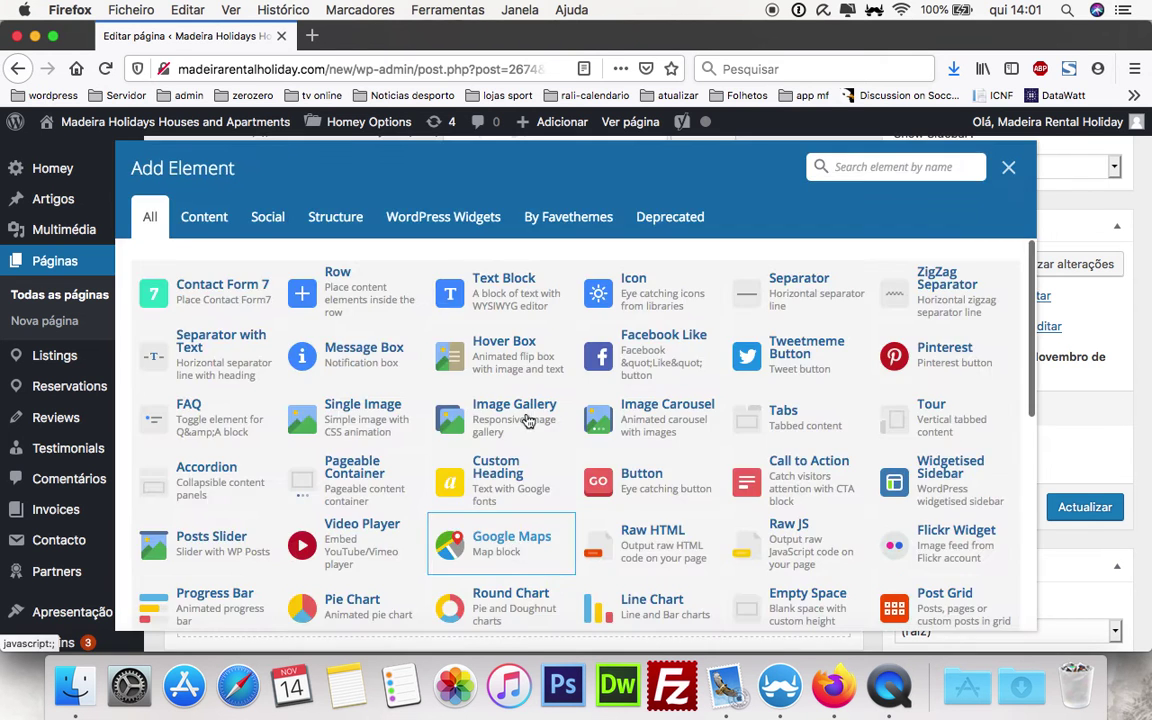
pyautogui.click(871, 165)
pyautogui.write('im')
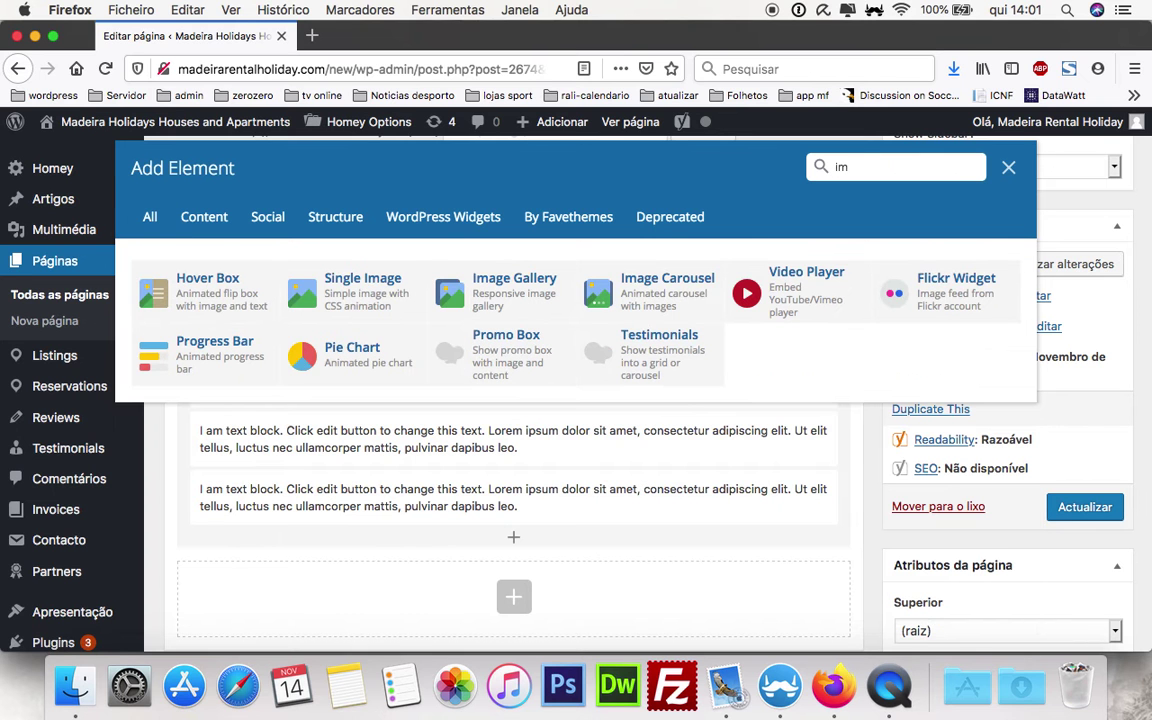
pyautogui.click(361, 297)
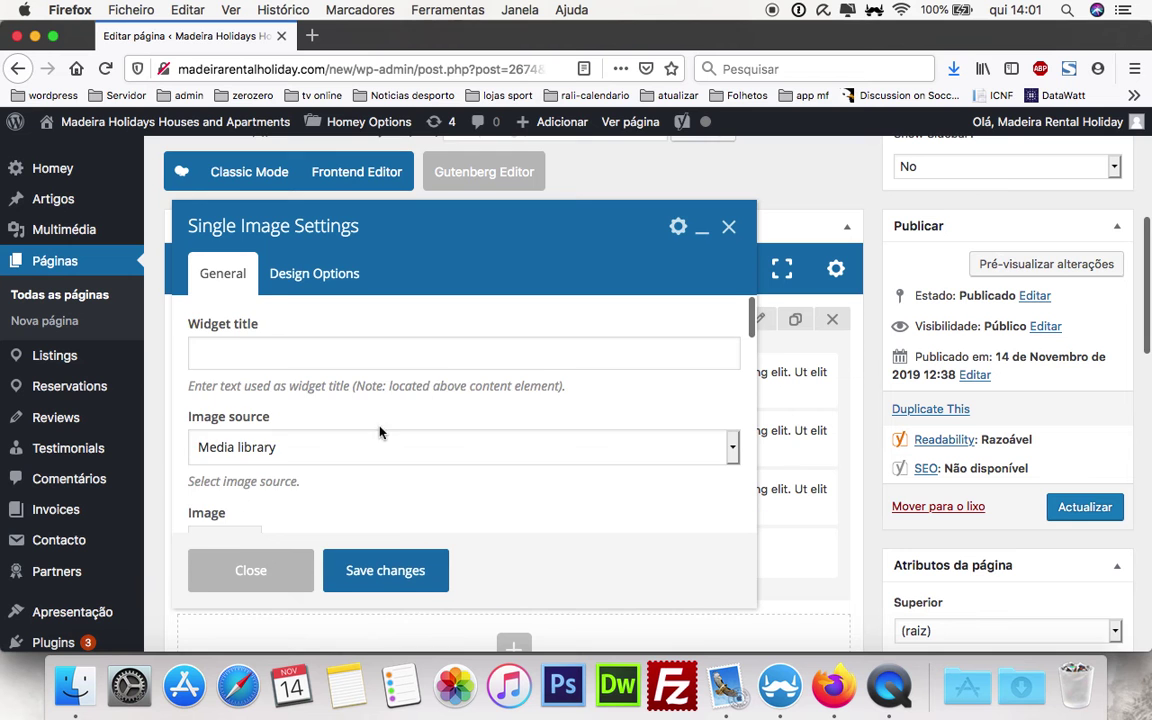
pyautogui.scroll(-3, 350, 440)
pyautogui.click(226, 412)
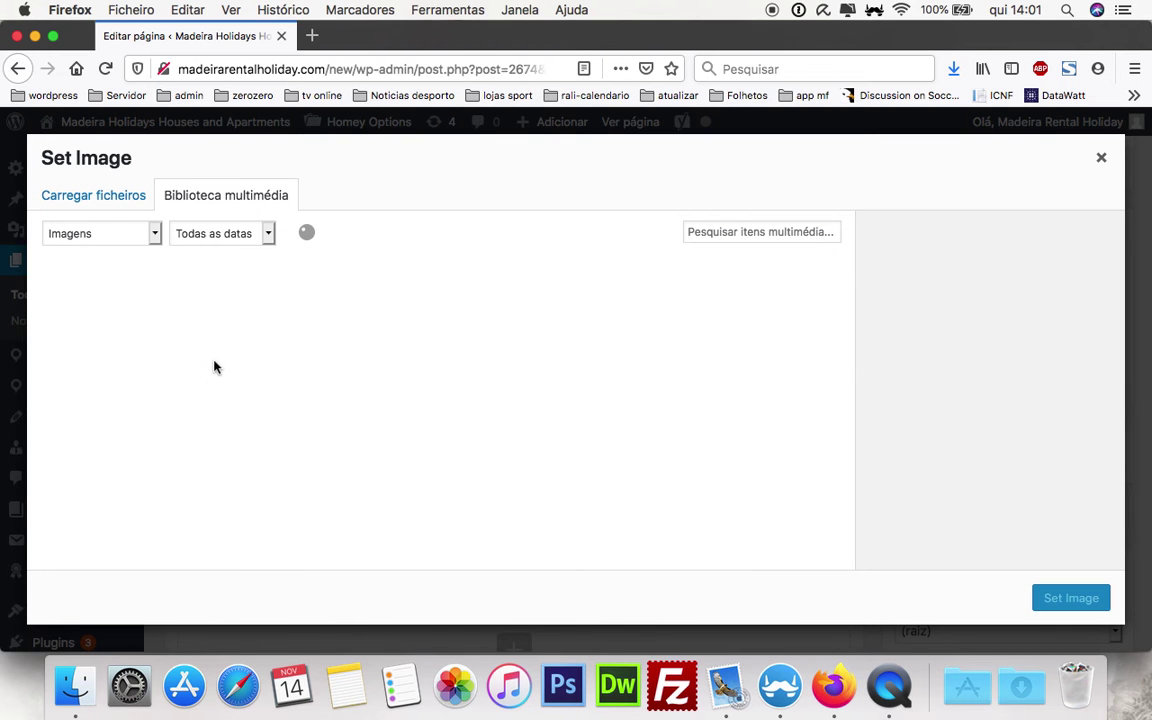
# Browse the media library images, search for "flo" and clear the search.
pyautogui.scroll(-15, 576, 404)
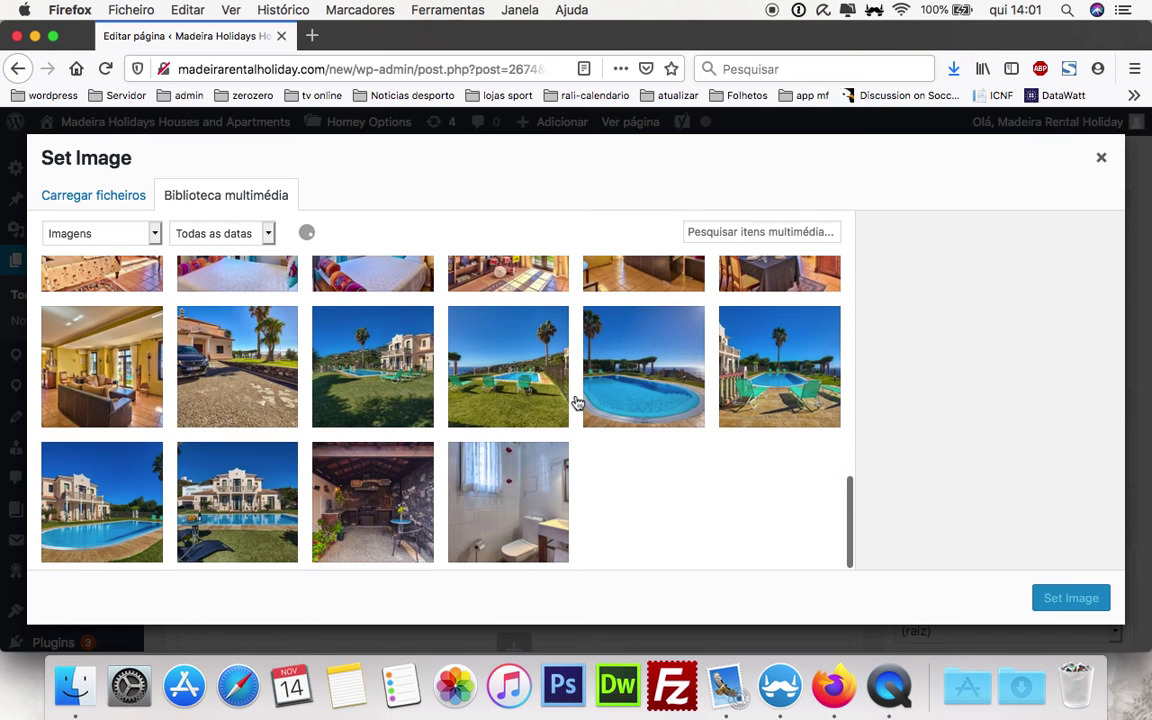
pyautogui.scroll(-5, 594, 419)
pyautogui.scroll(-5, 596, 419)
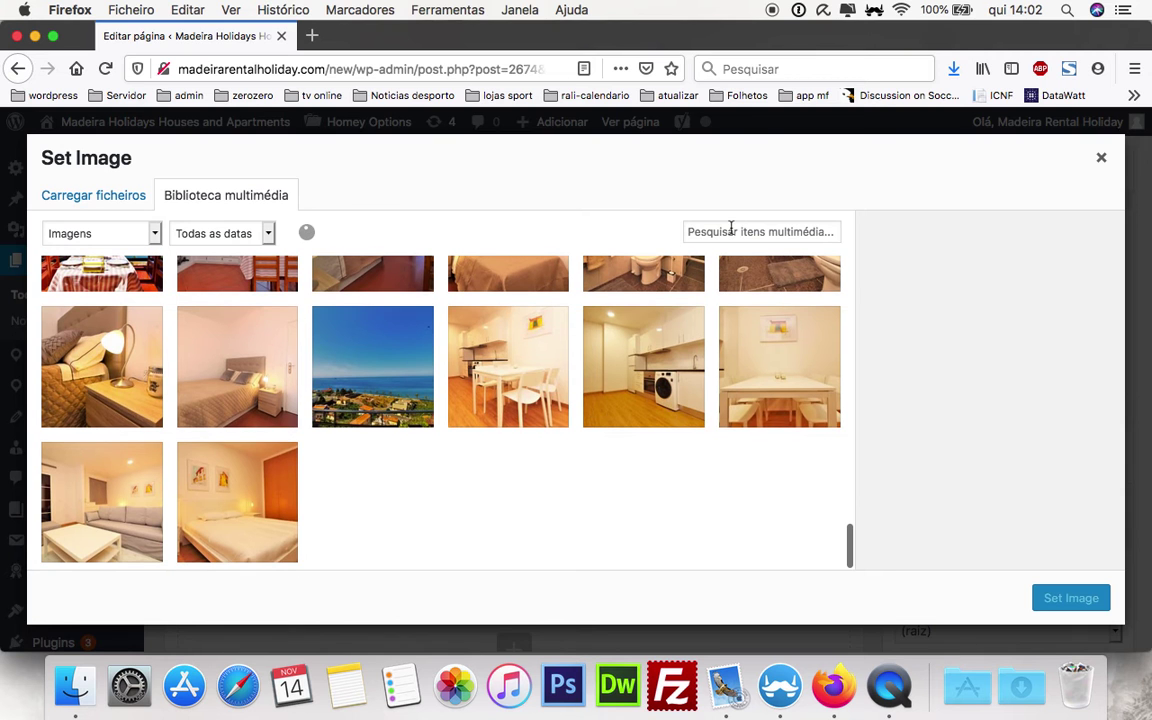
pyautogui.click(760, 231)
pyautogui.write('flo')
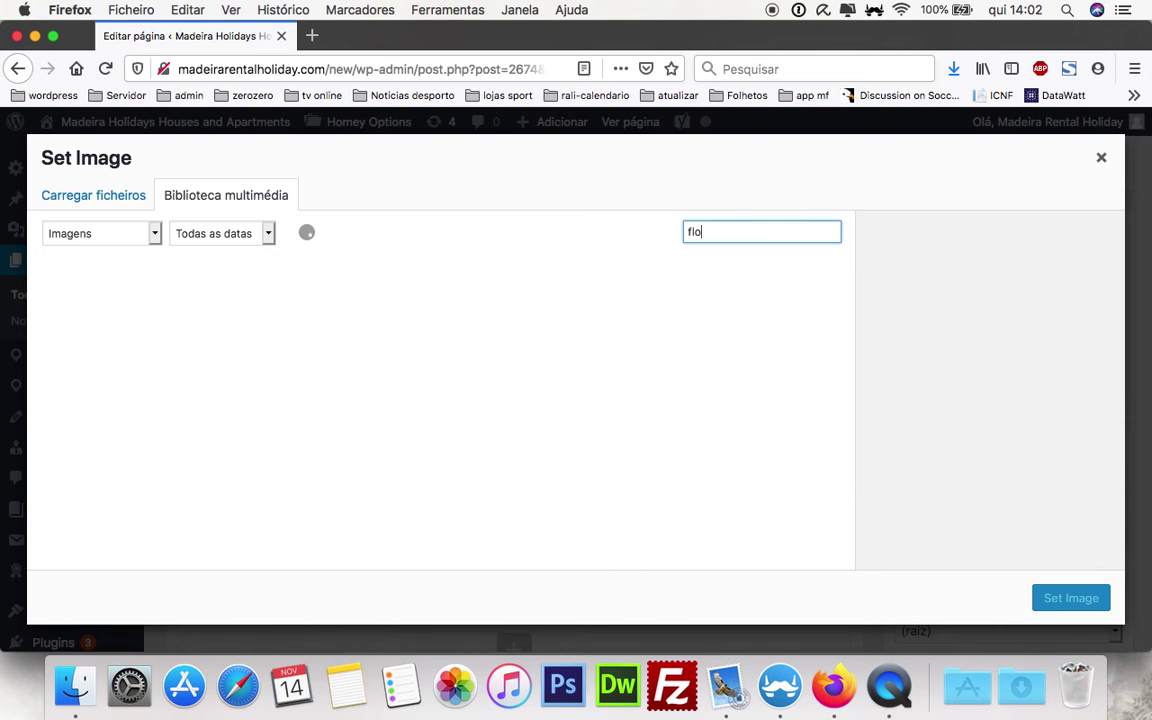
pyautogui.moveTo(731, 228); pyautogui.dragTo(661, 231)
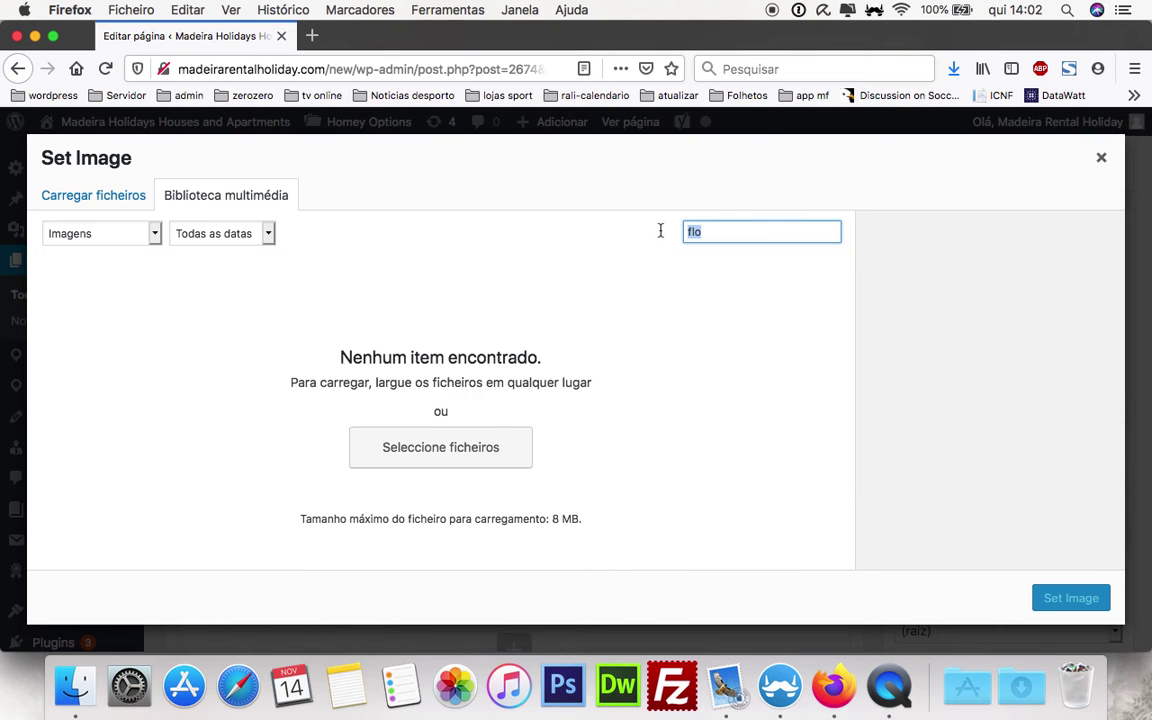
pyautogui.press('BackSpace')
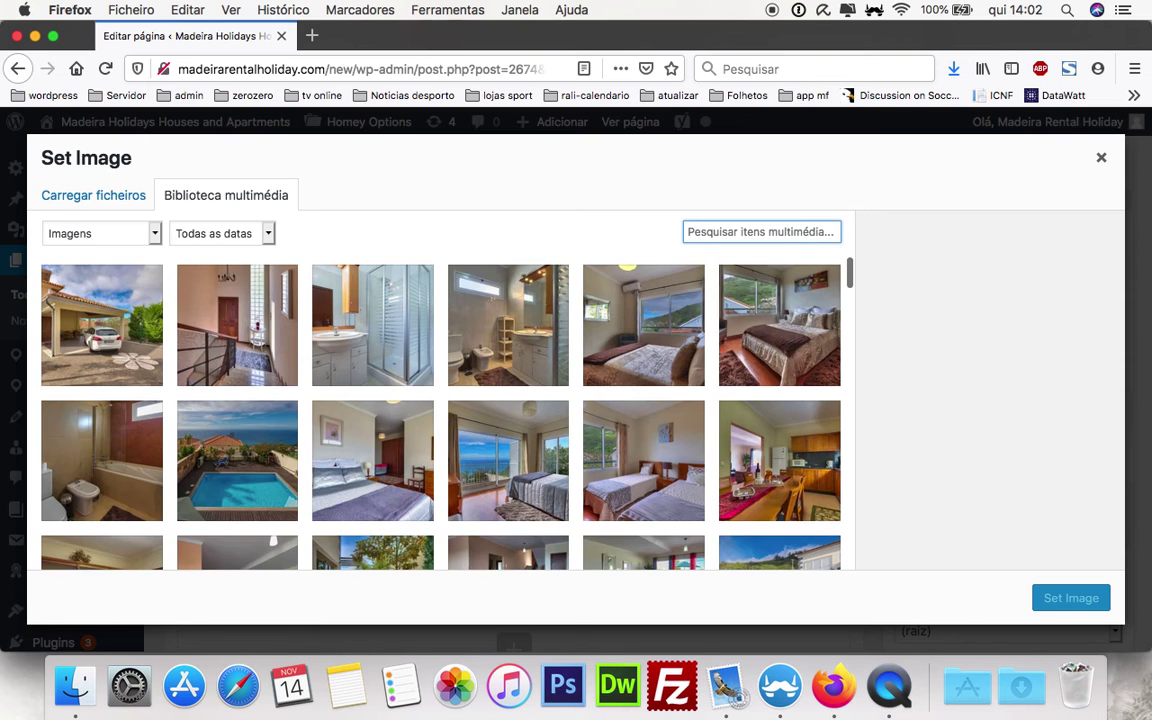
# Search the media library for "restau" and set the restaurant table photo as the element's image.
pyautogui.write('restau')
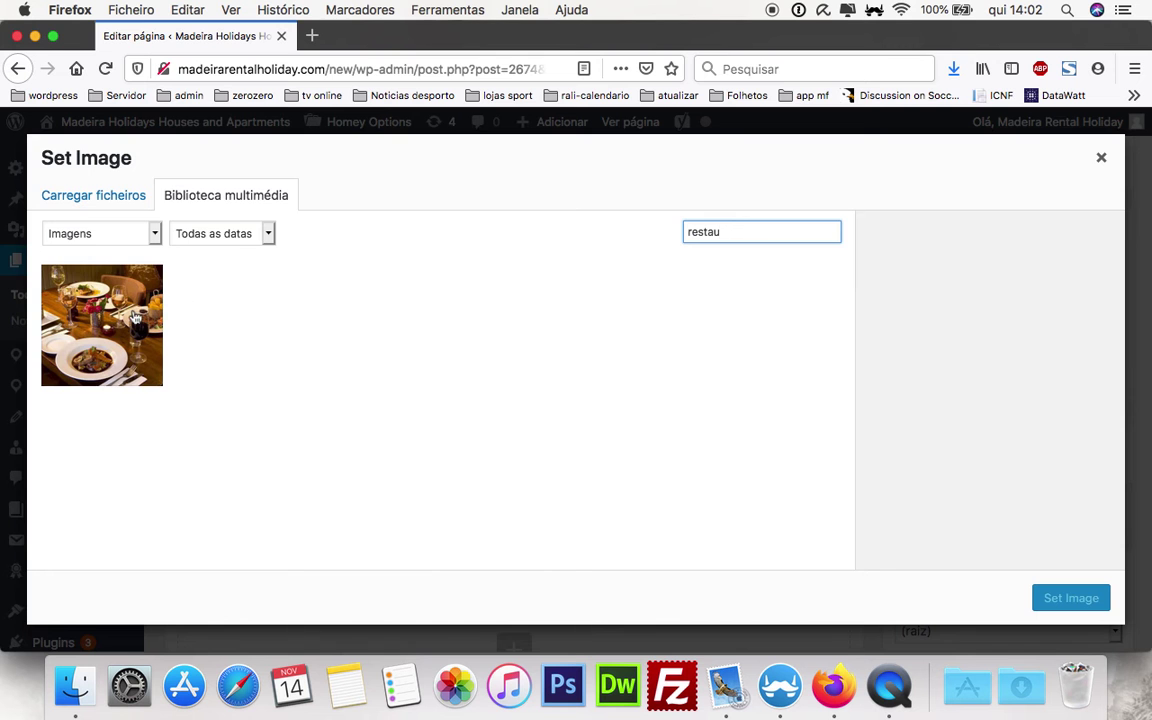
pyautogui.click(135, 318)
pyautogui.click(1058, 598)
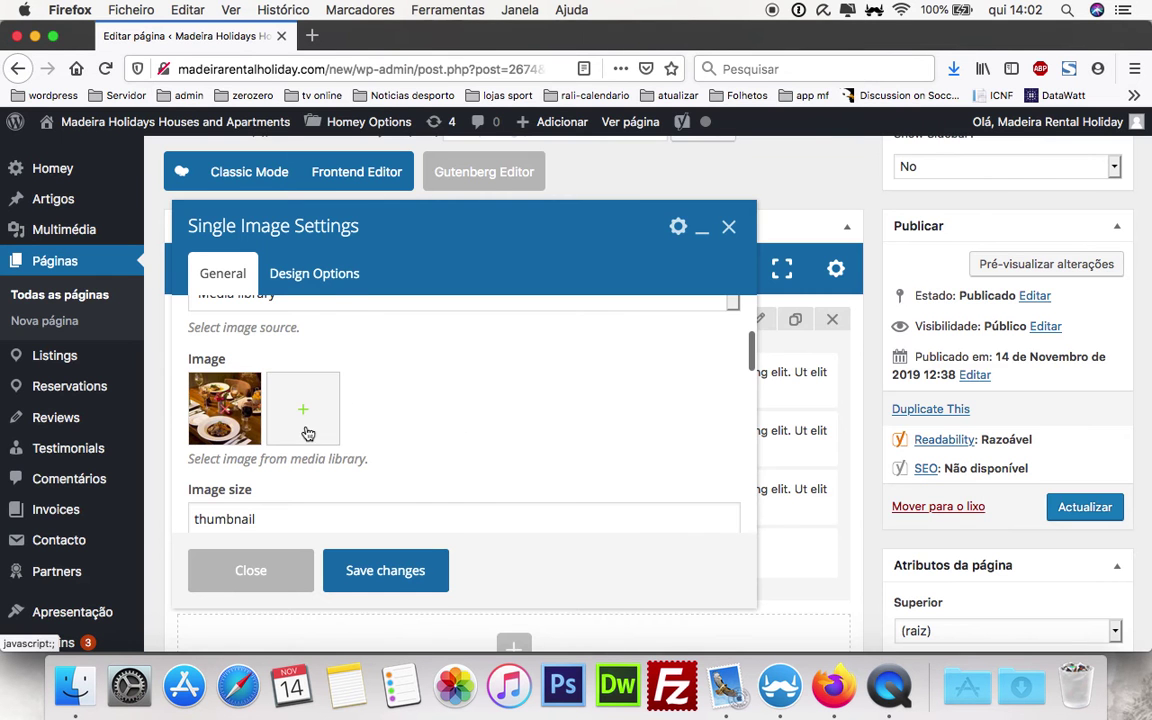
# Set the single image's size to medium.
pyautogui.scroll(-3, 308, 433)
pyautogui.scroll(1, 368, 406)
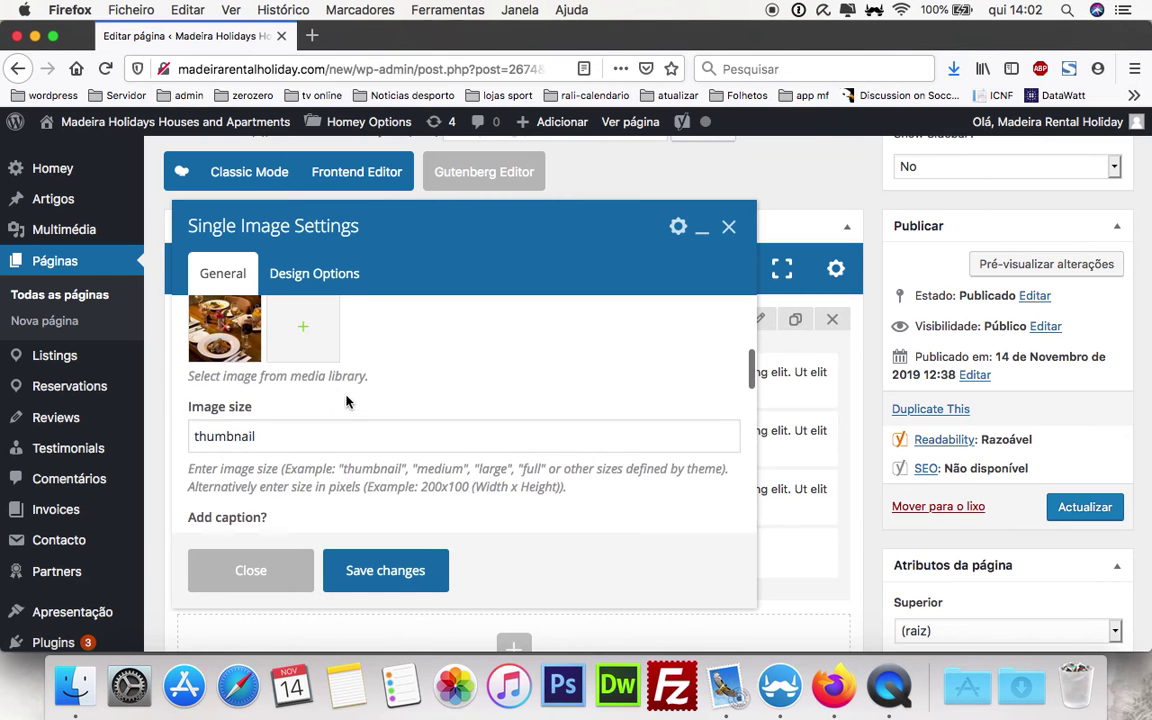
pyautogui.doubleClick(298, 429)
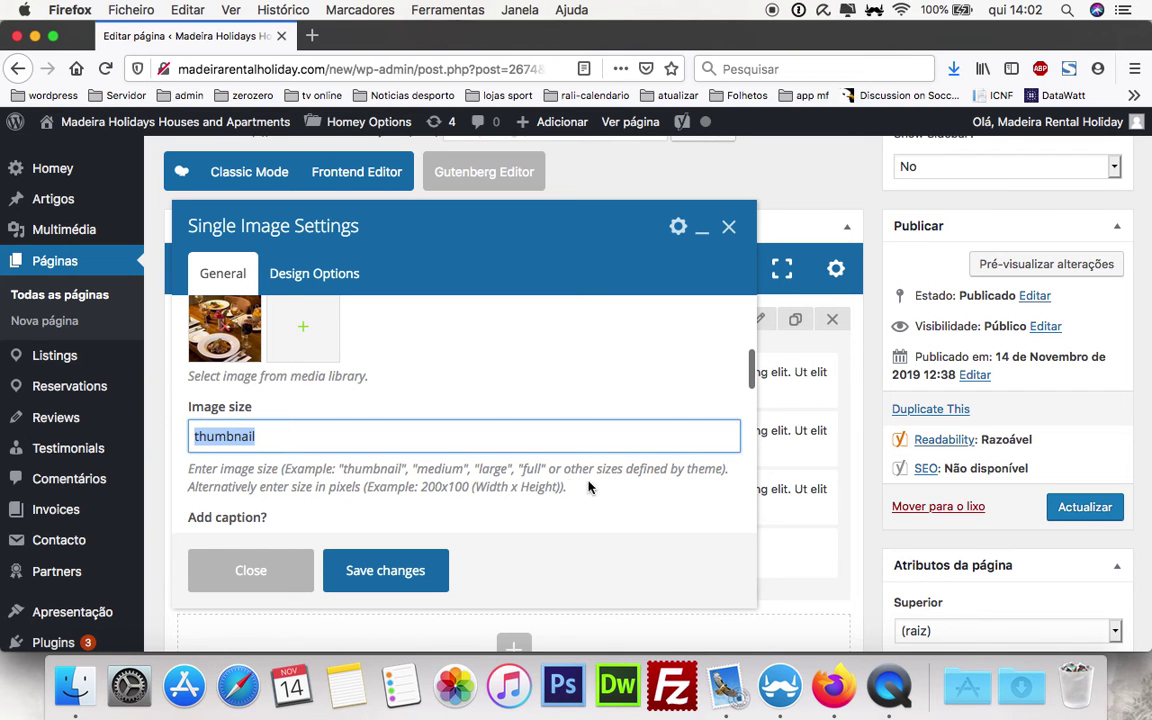
pyautogui.moveTo(416, 469); pyautogui.dragTo(466, 471)
pyautogui.press('super+c')
pyautogui.doubleClick(437, 440)
pyautogui.press('super+v')
# Set the image alignment to Center and save the Single Image settings.
pyautogui.scroll(-5, 347, 495)
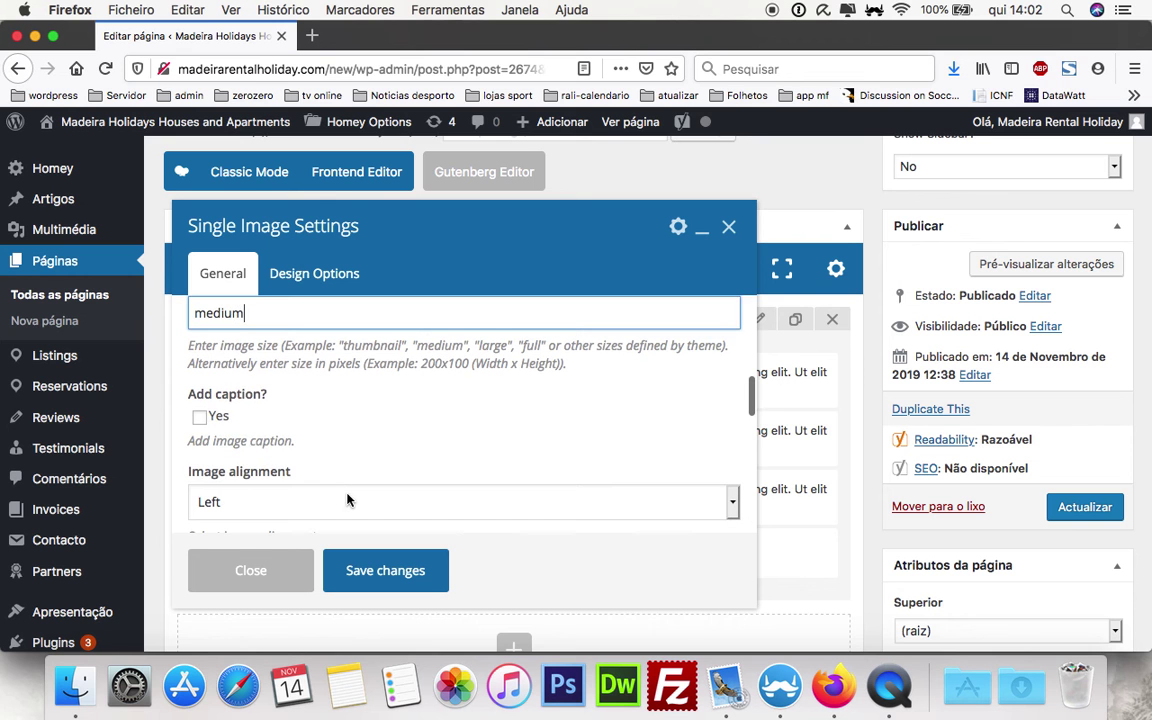
pyautogui.click(337, 440)
pyautogui.click(337, 440)
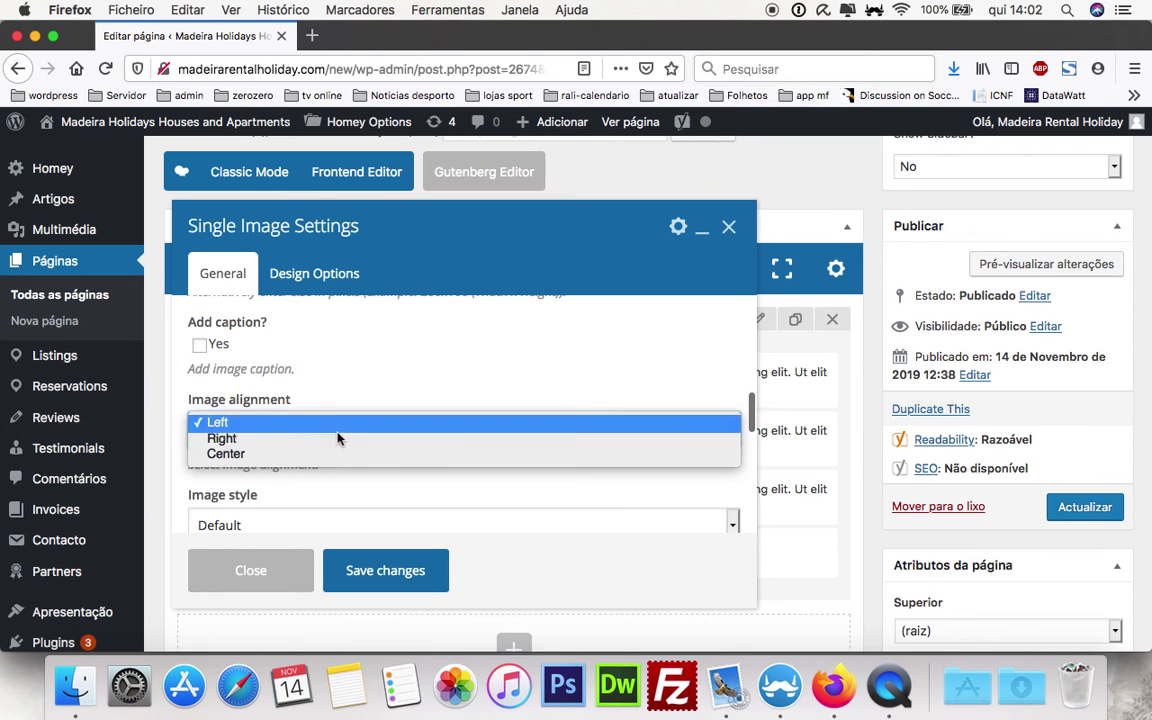
pyautogui.click(327, 455)
pyautogui.scroll(-3, 339, 478)
pyautogui.scroll(-3, 339, 479)
pyautogui.click(420, 568)
# Update the page and open its published version in a new browser tab.
pyautogui.click(1115, 508)
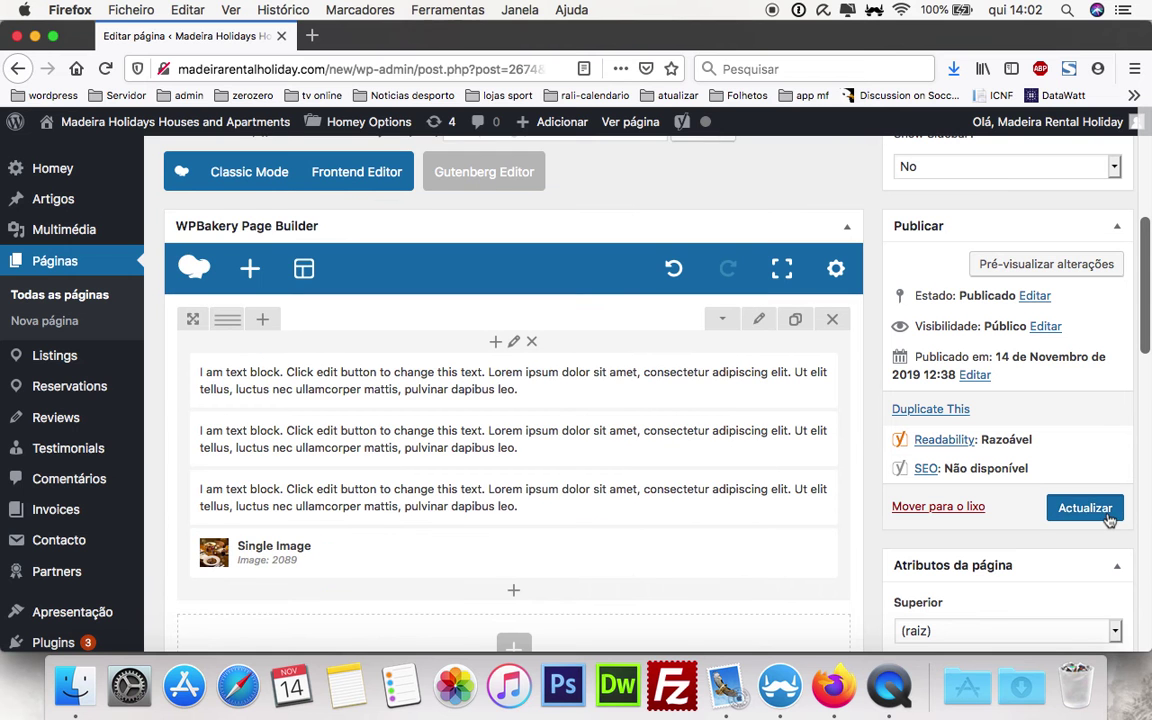
pyautogui.keyDown('super'); pyautogui.click(631, 122); pyautogui.keyUp('super')
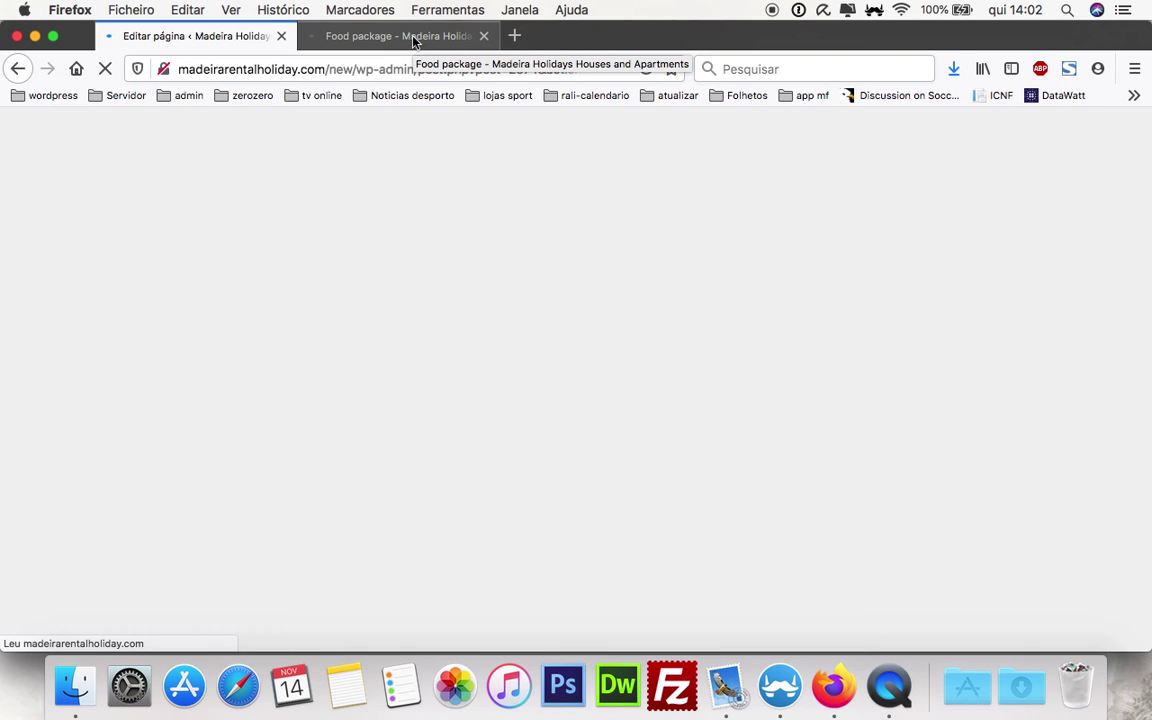
pyautogui.click(413, 38)
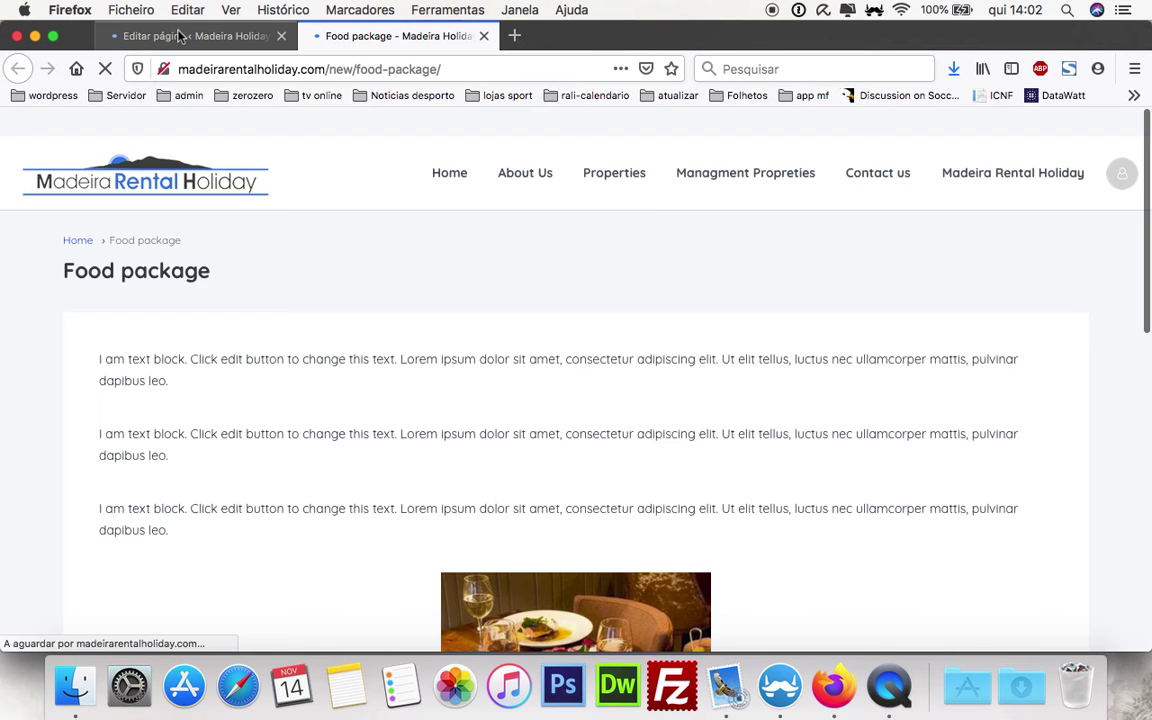
# Review the text blocks and centred image on the published Food package page, then return to the page editor.
pyautogui.hotkey('ctrl', 'shift', 'Tab')
pyautogui.hotkey('ctrl', 'Tab')
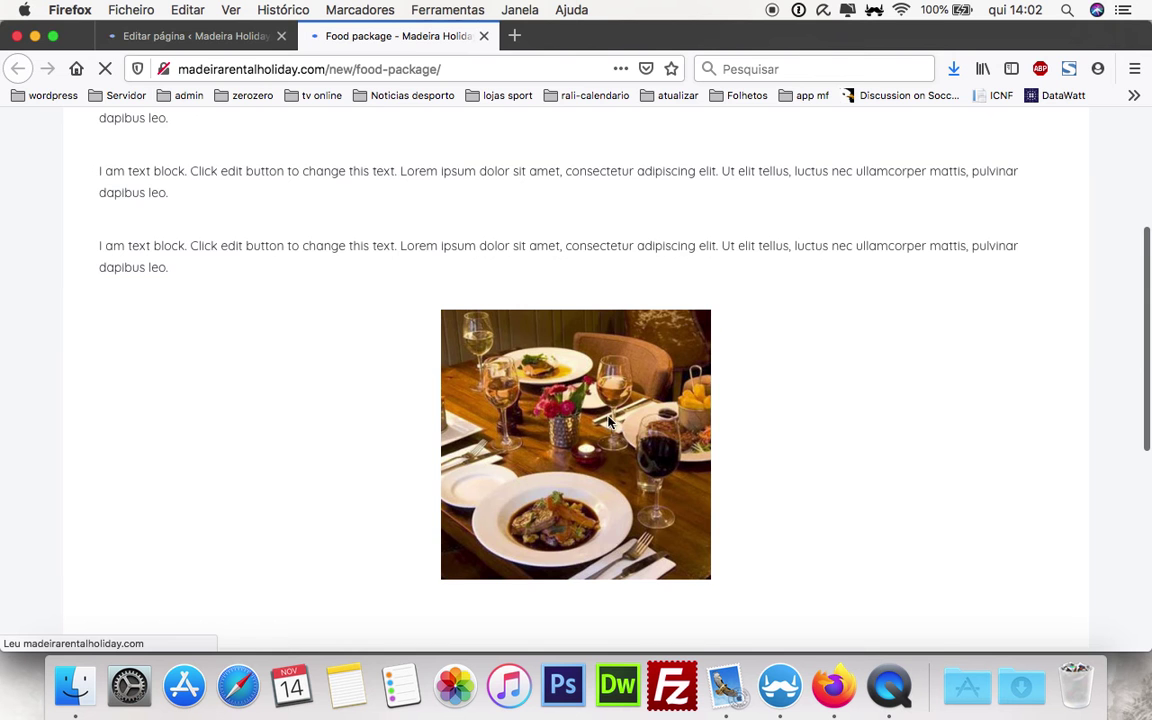
pyautogui.click(196, 36)
pyautogui.scroll(-10, 393, 418)
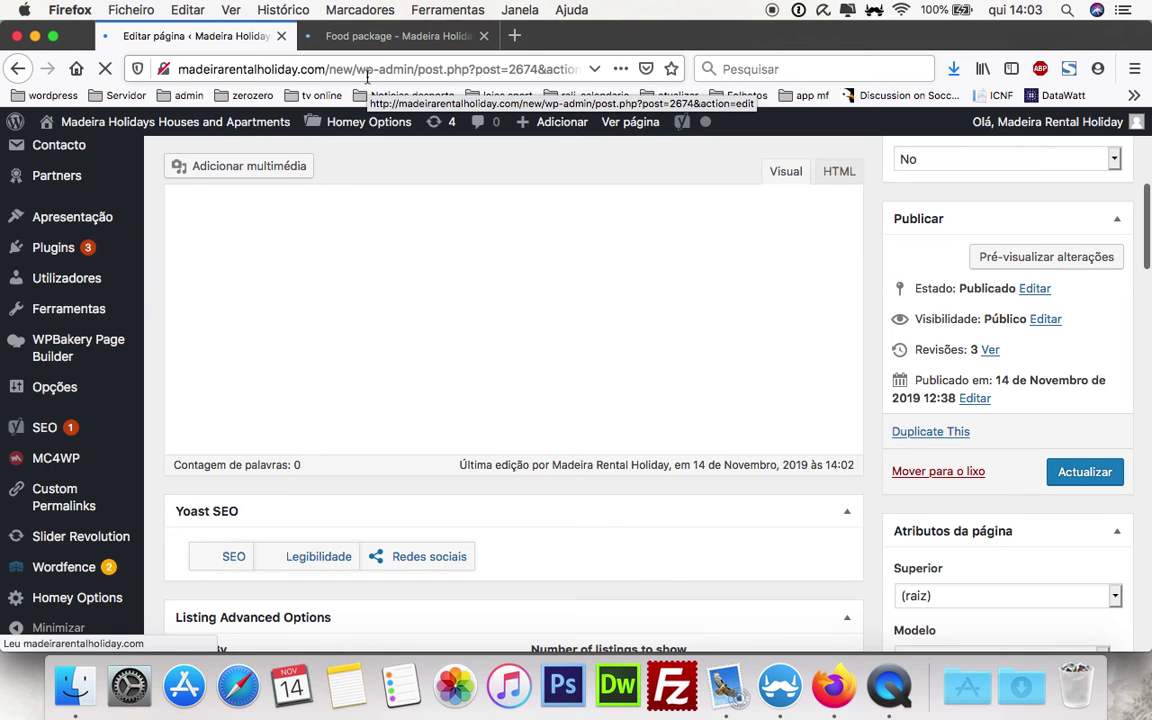
pyautogui.click(378, 37)
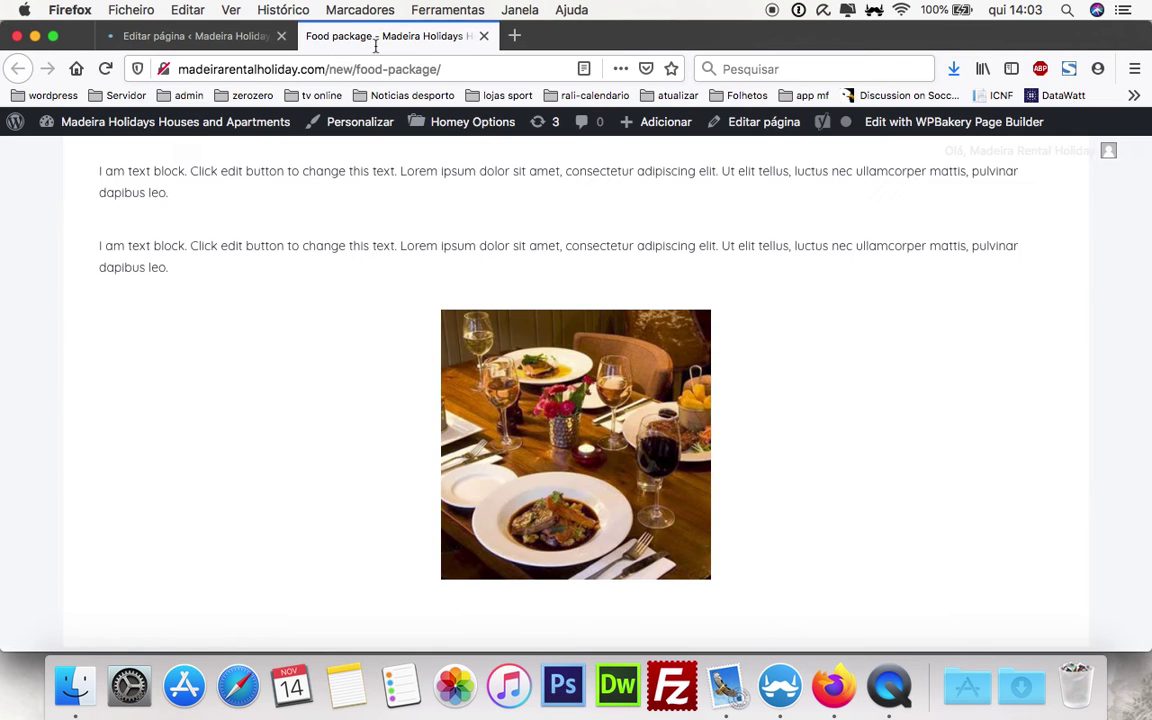
pyautogui.click(215, 40)
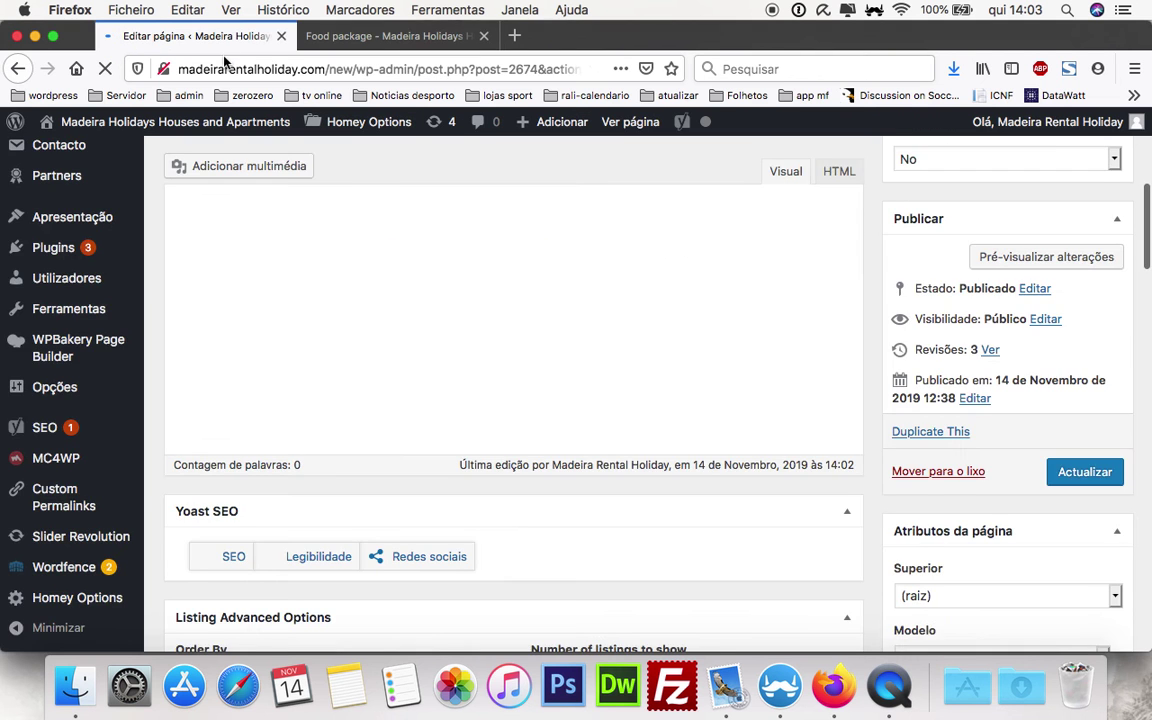
# Open the Single Image element's settings and bring up the media library to choose another picture.
pyautogui.scroll(-5, 462, 288)
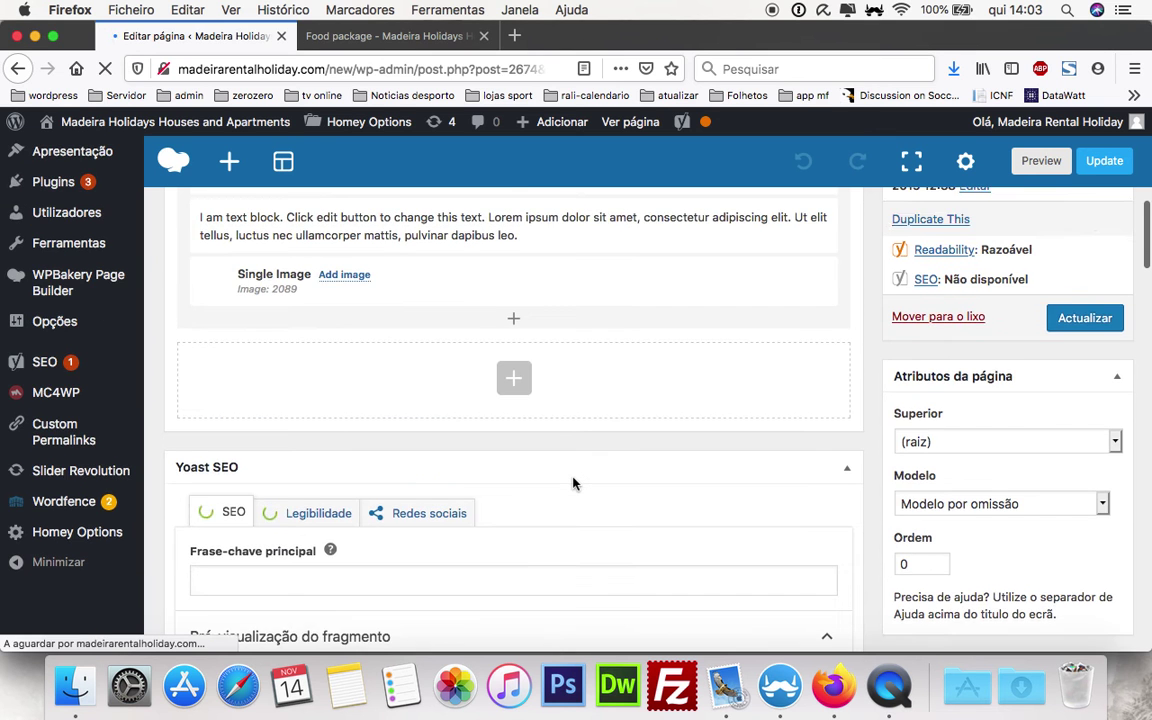
pyautogui.scroll(2, 512, 428)
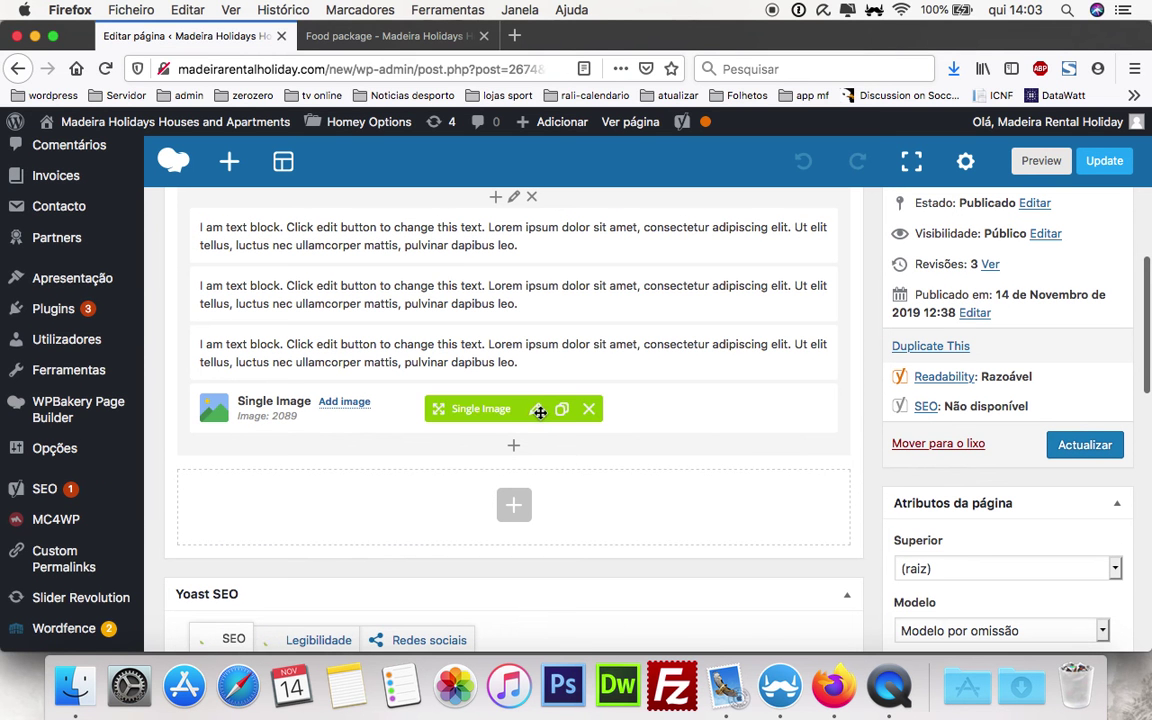
pyautogui.click(536, 410)
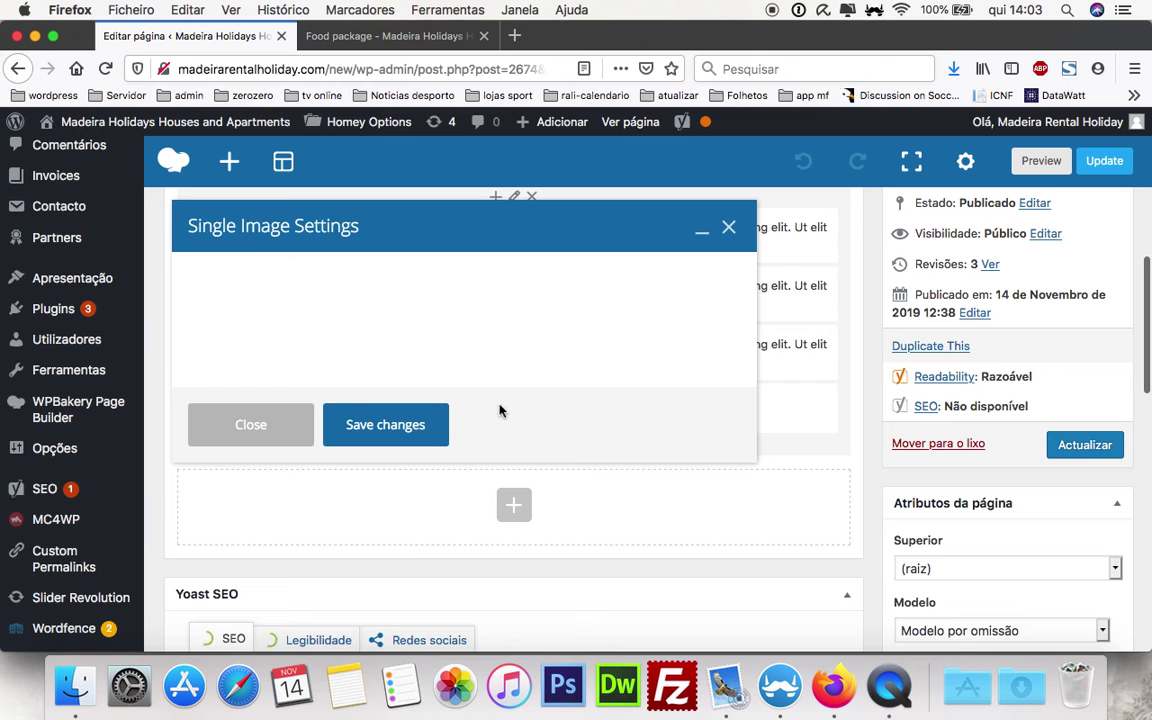
pyautogui.scroll(-5, 390, 440)
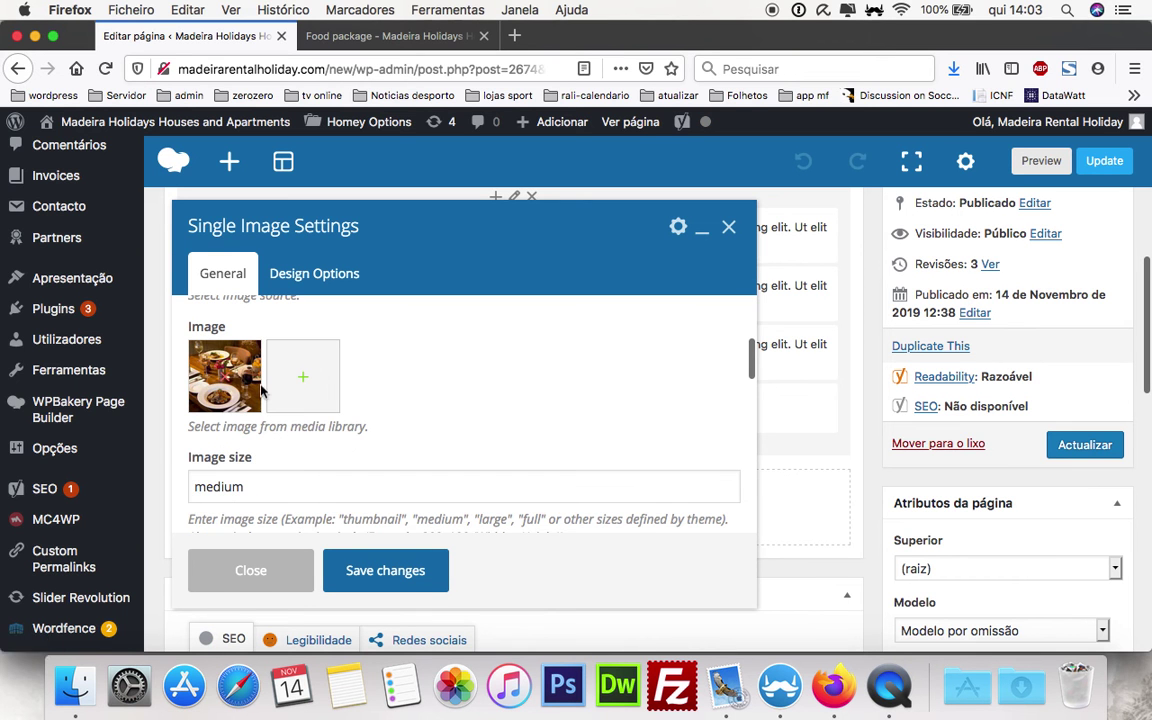
pyautogui.click(293, 396)
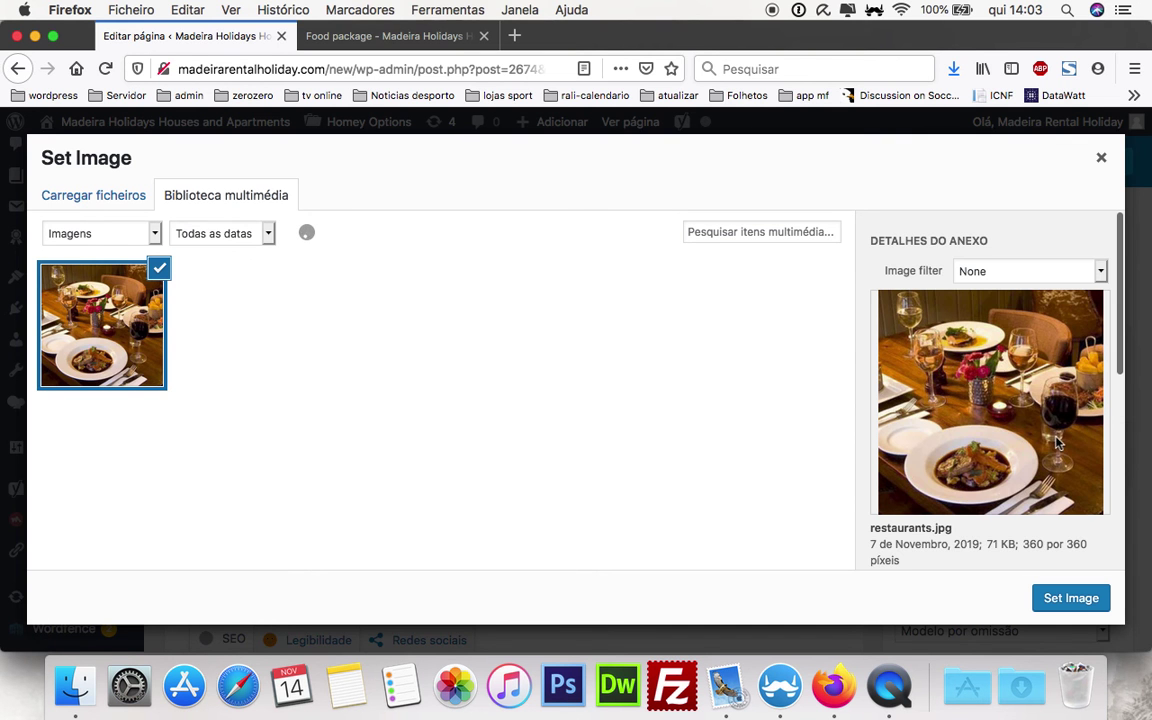
# Look through the media library for a replacement picture for the single image.
pyautogui.scroll(-3, 1050, 450)
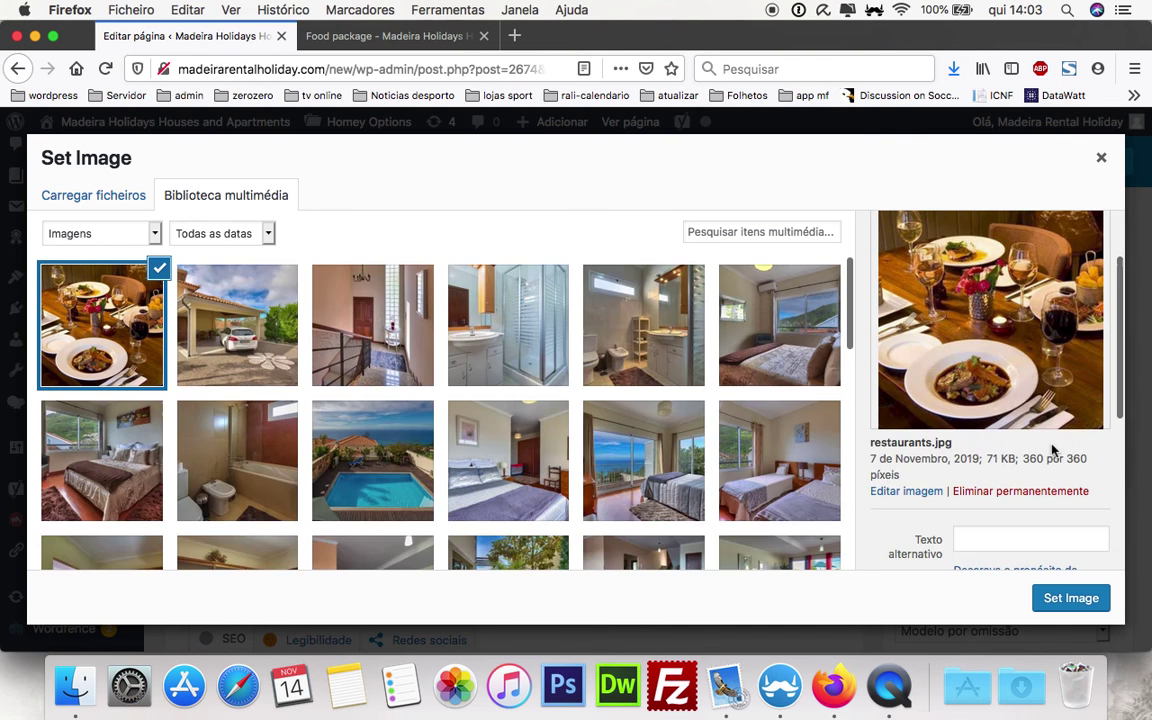
pyautogui.scroll(-5, 548, 419)
pyautogui.scroll(-5, 553, 432)
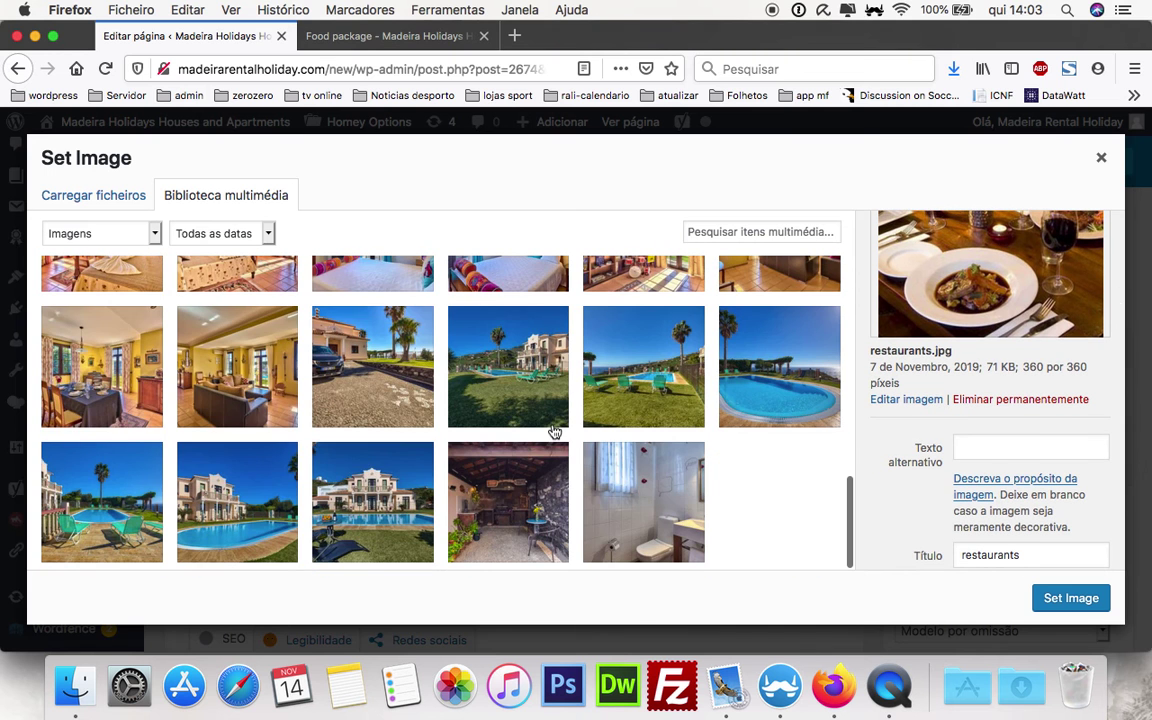
pyautogui.scroll(-5, 557, 432)
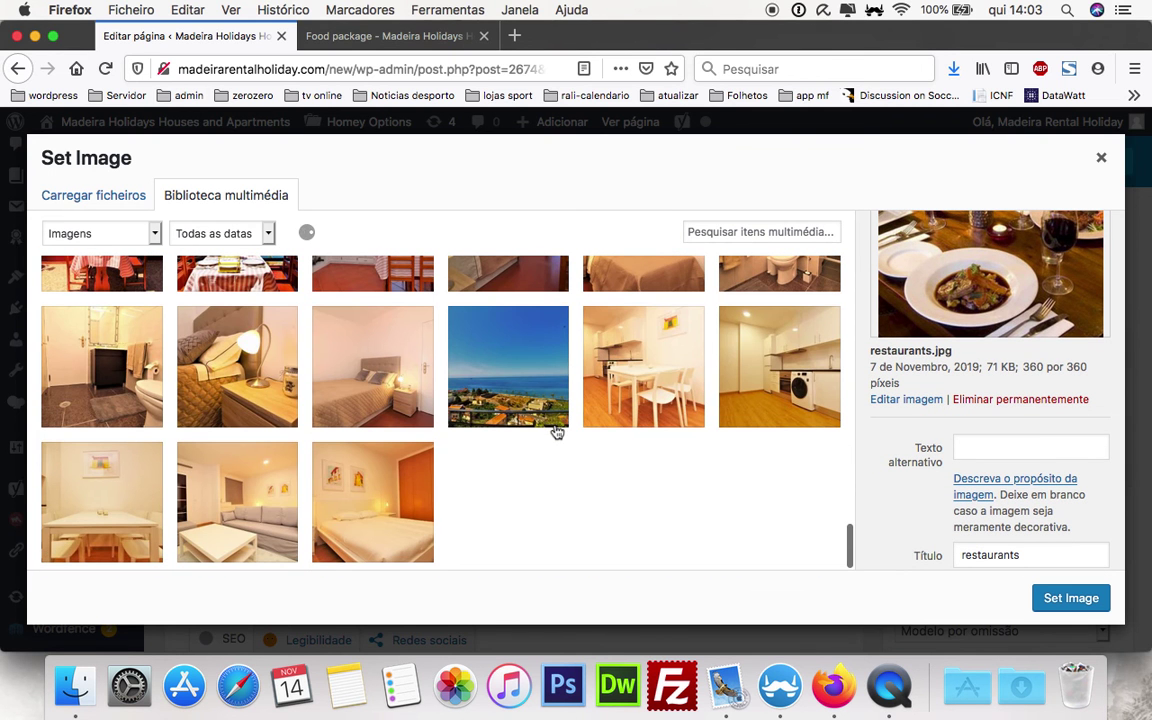
pyautogui.scroll(-5, 557, 432)
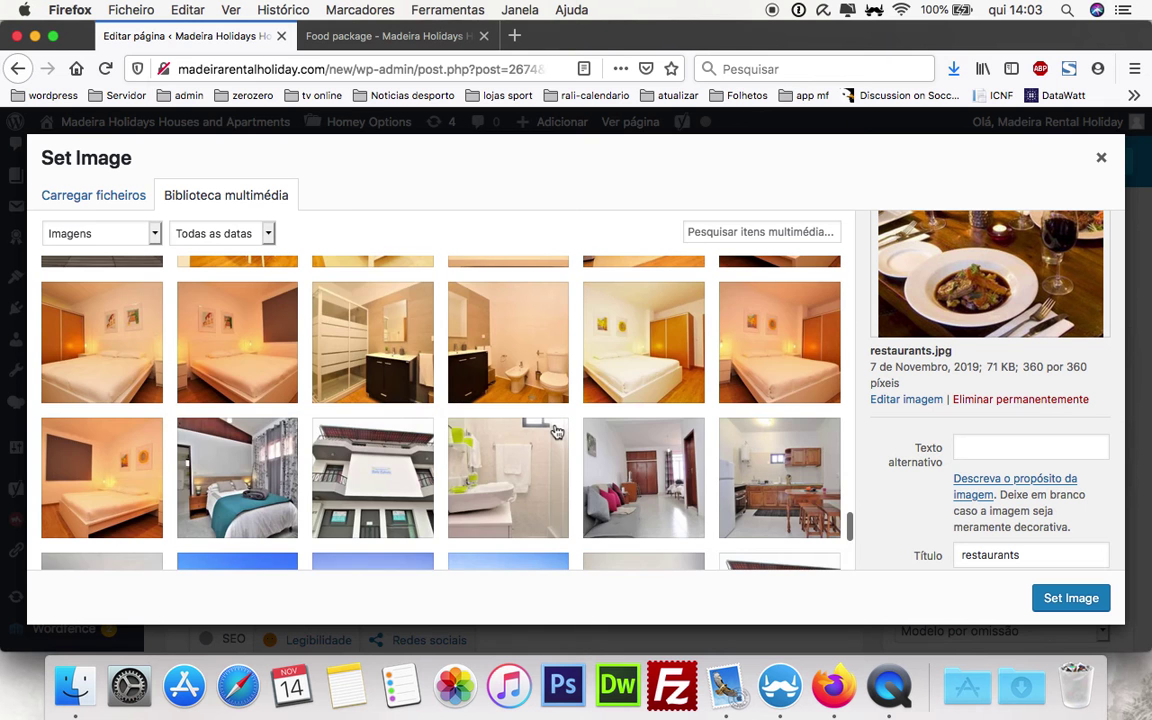
pyautogui.scroll(-3, 557, 432)
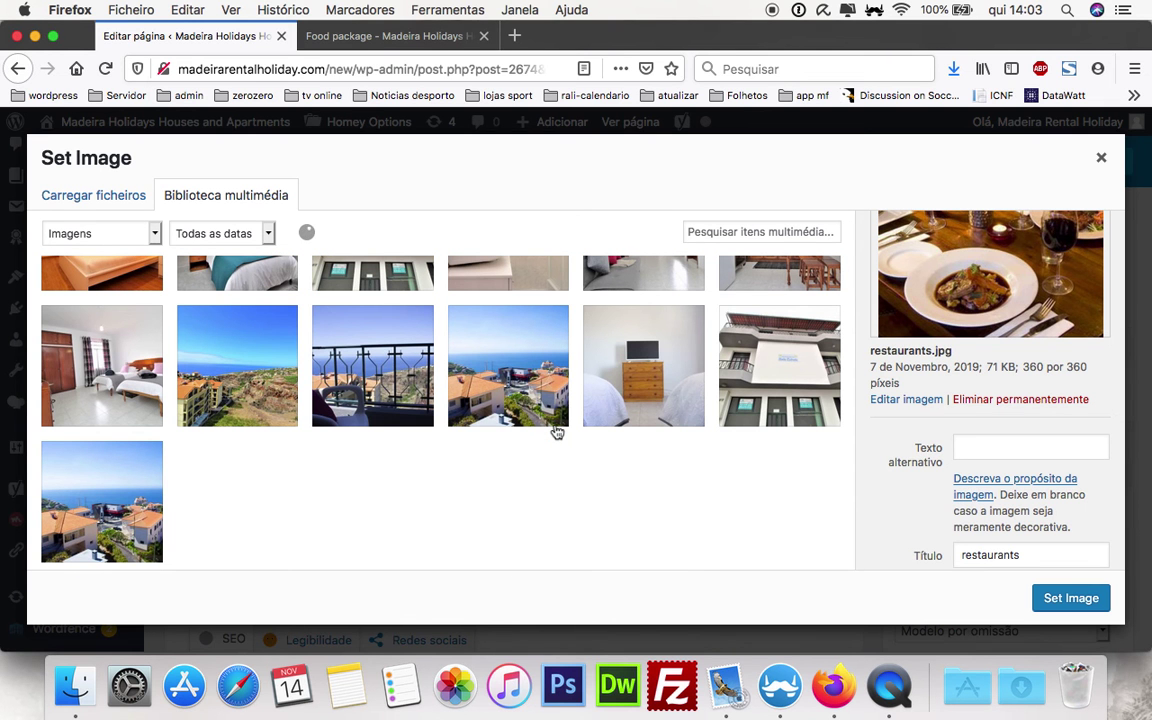
pyautogui.scroll(-10, 557, 432)
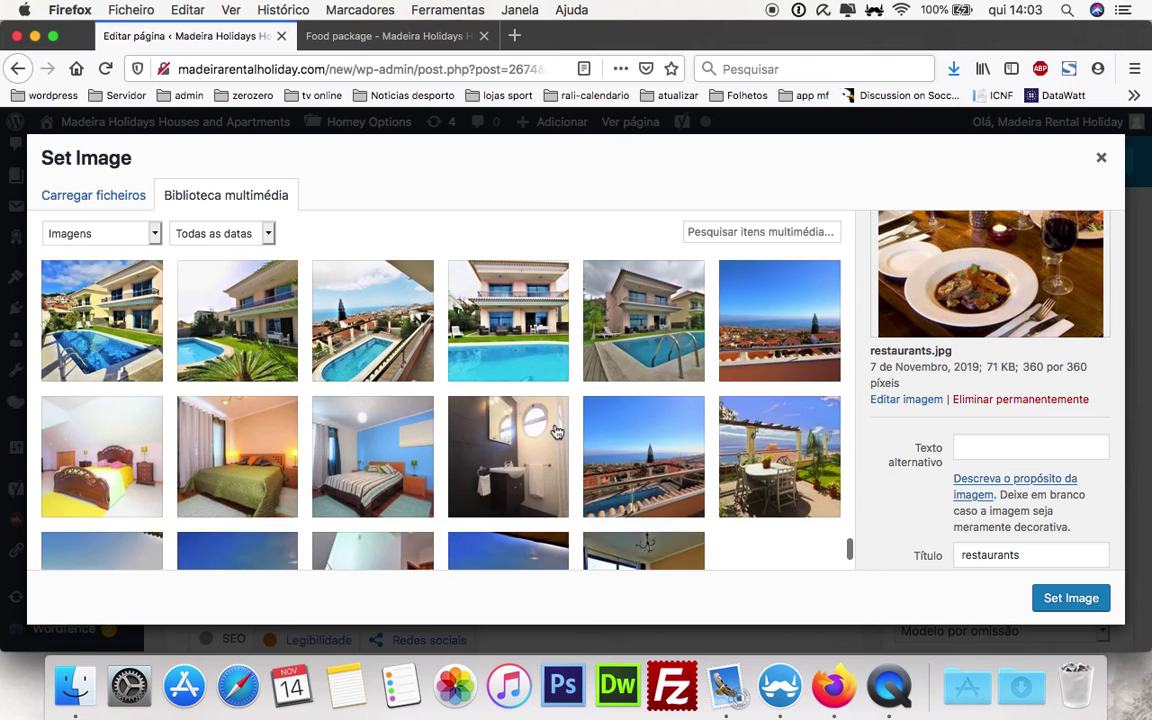
pyautogui.scroll(-10, 557, 432)
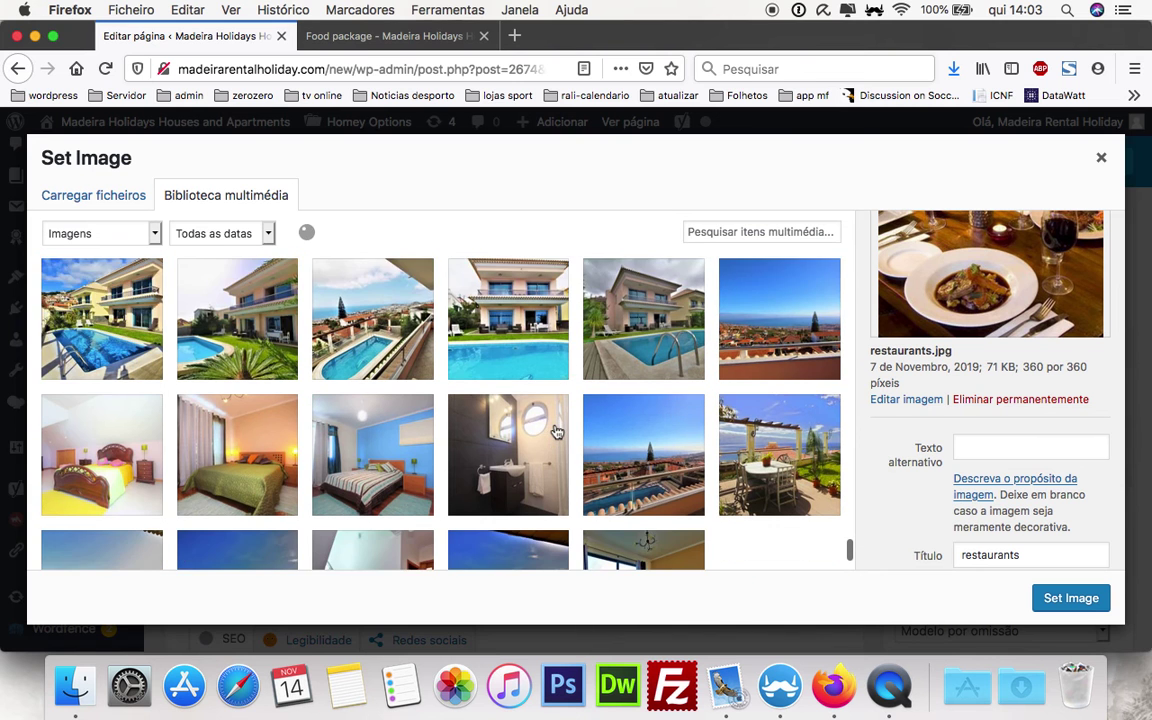
pyautogui.scroll(-10, 557, 432)
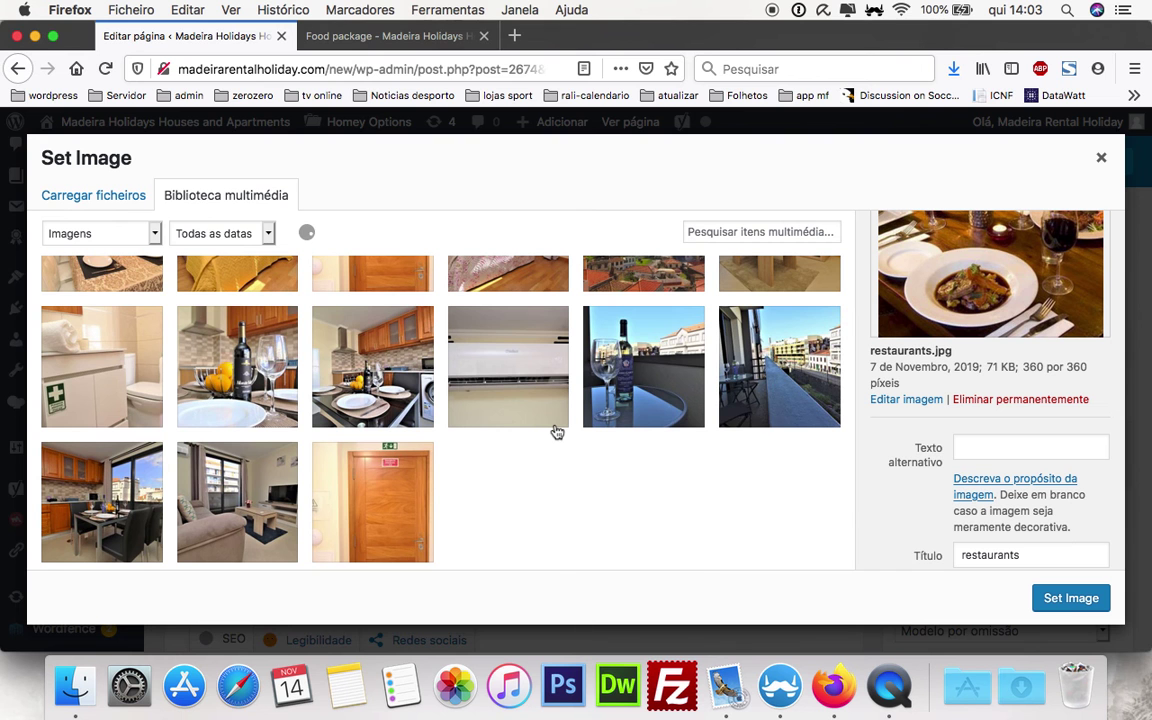
pyautogui.scroll(-10, 557, 432)
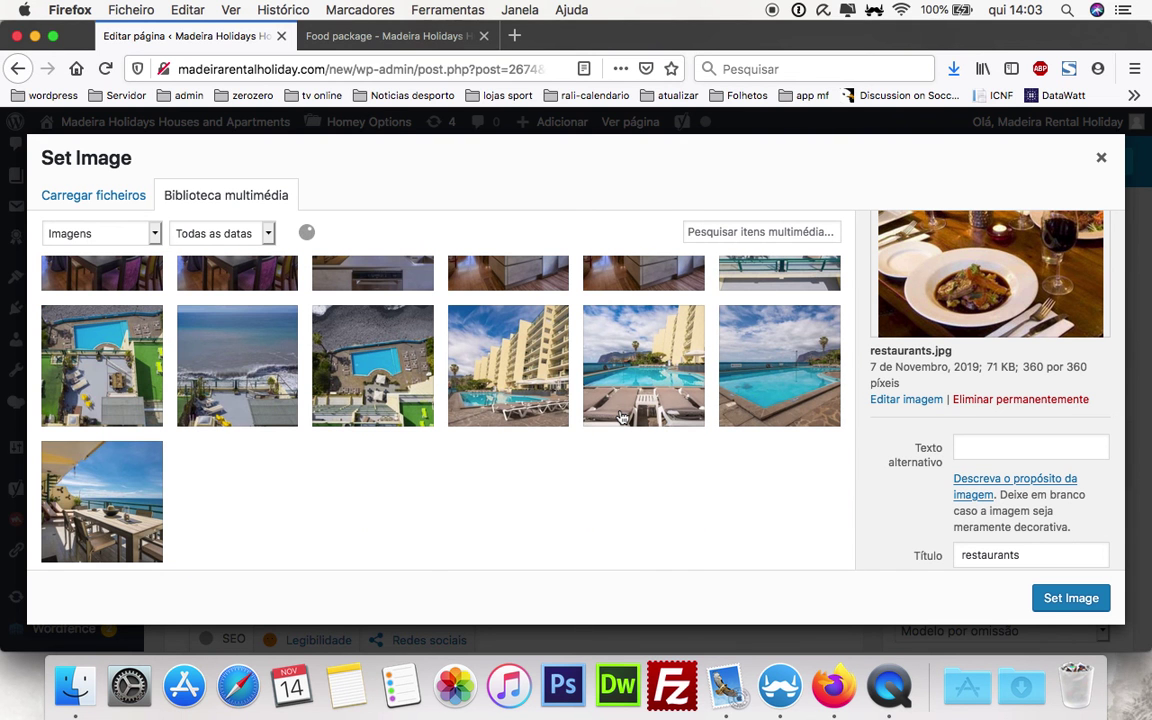
pyautogui.scroll(-8, 630, 430)
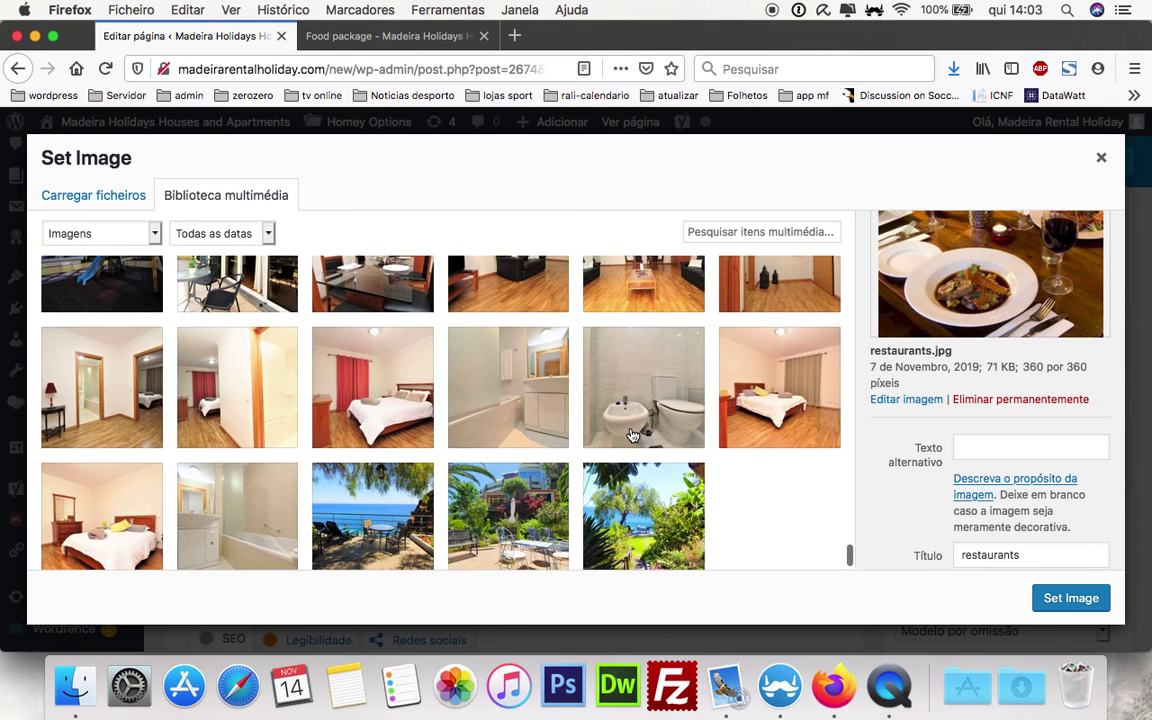
pyautogui.scroll(-1, 632, 435)
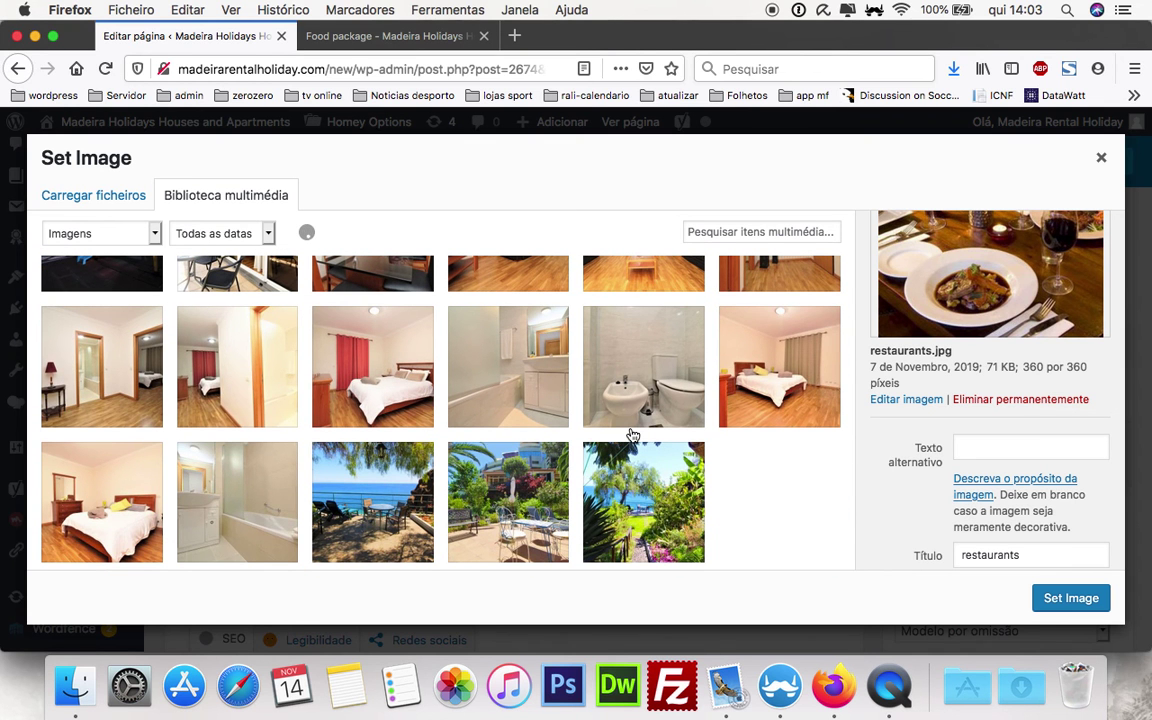
pyautogui.scroll(-10, 632, 435)
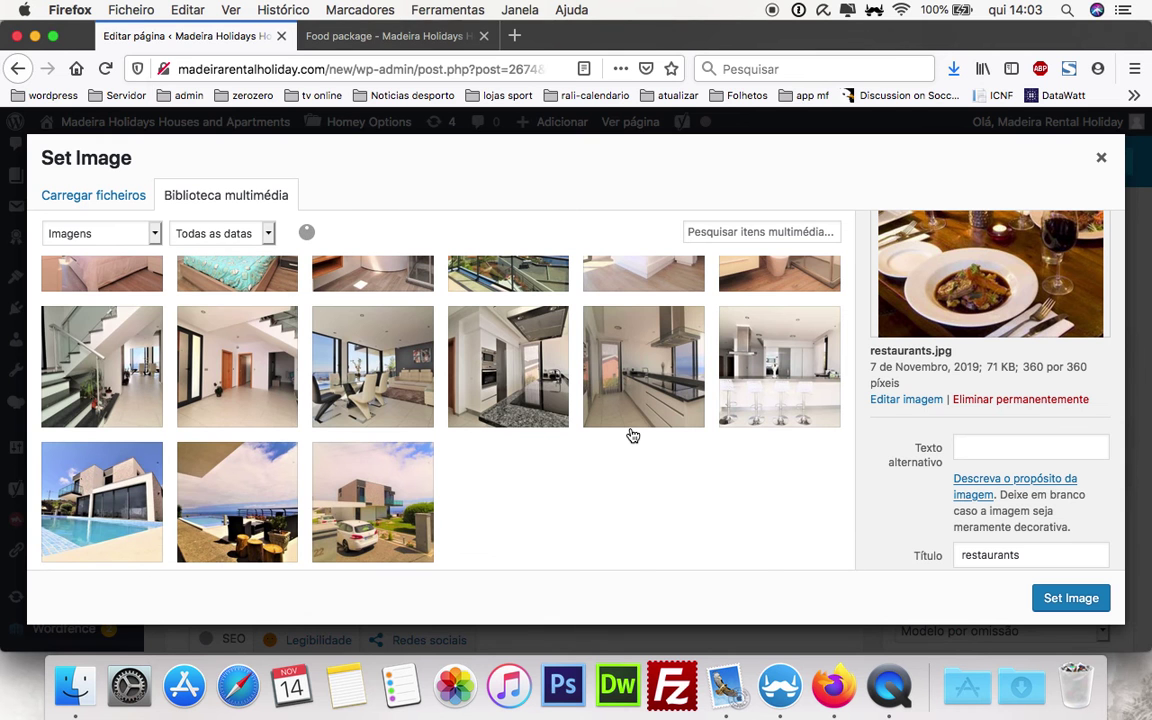
pyautogui.scroll(-10, 632, 435)
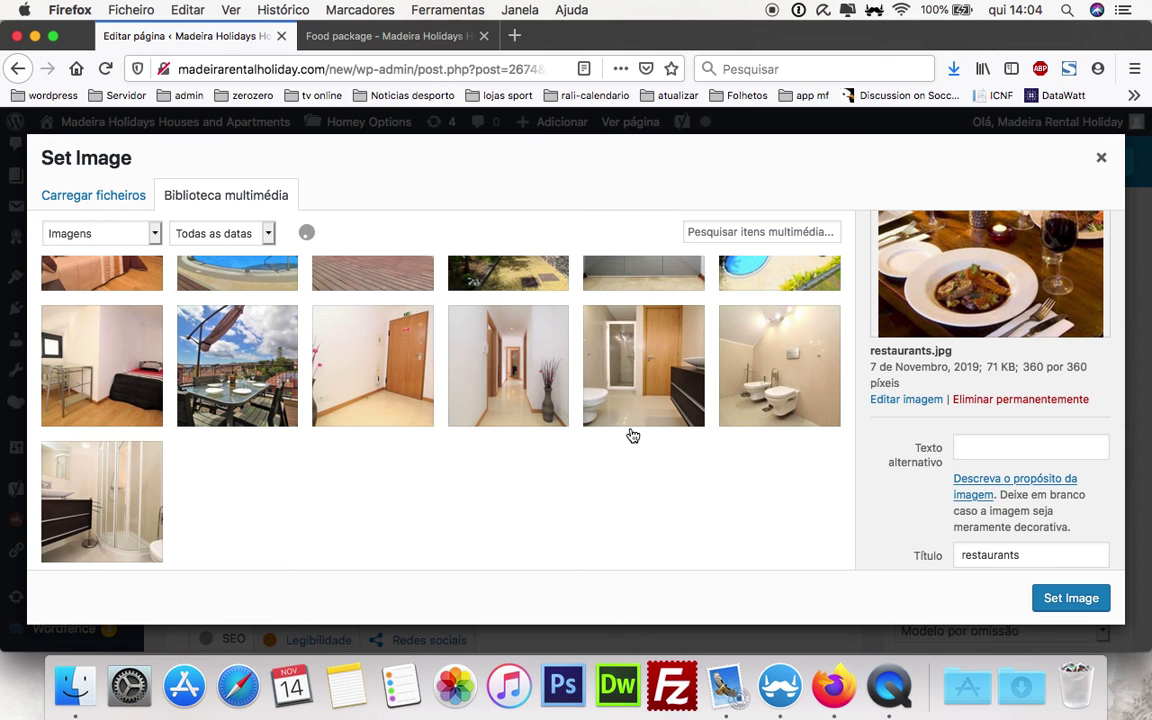
pyautogui.scroll(-10, 632, 435)
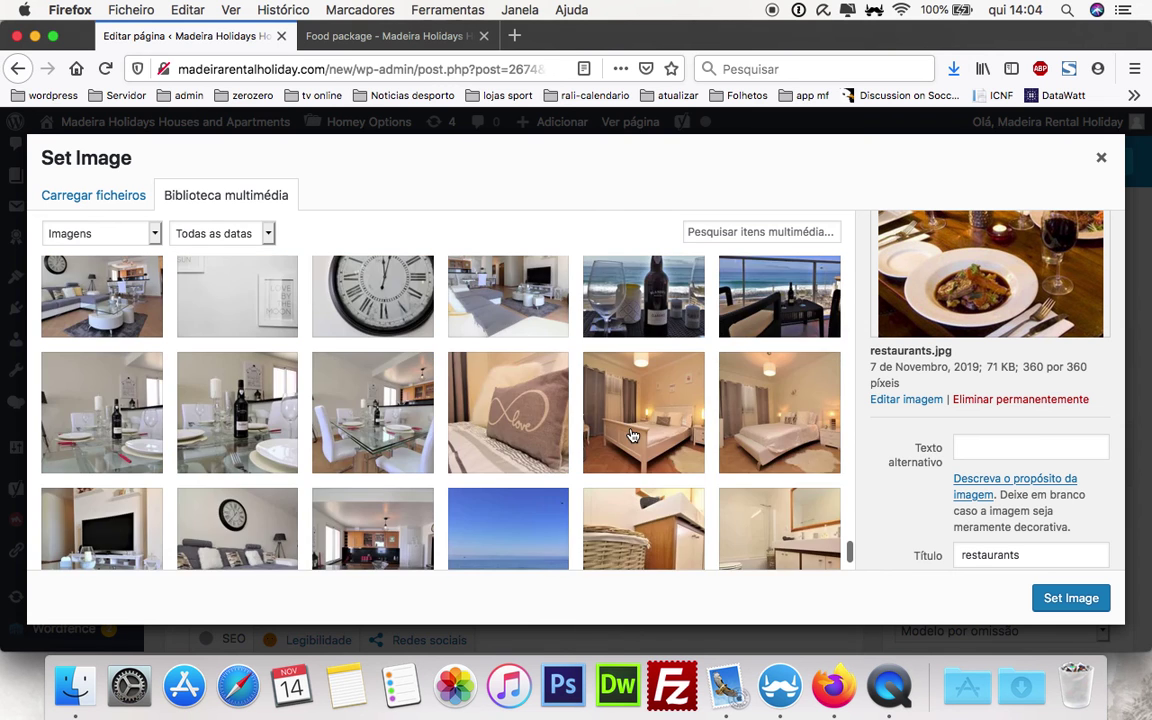
pyautogui.scroll(3, 632, 435)
pyautogui.scroll(-3, 632, 435)
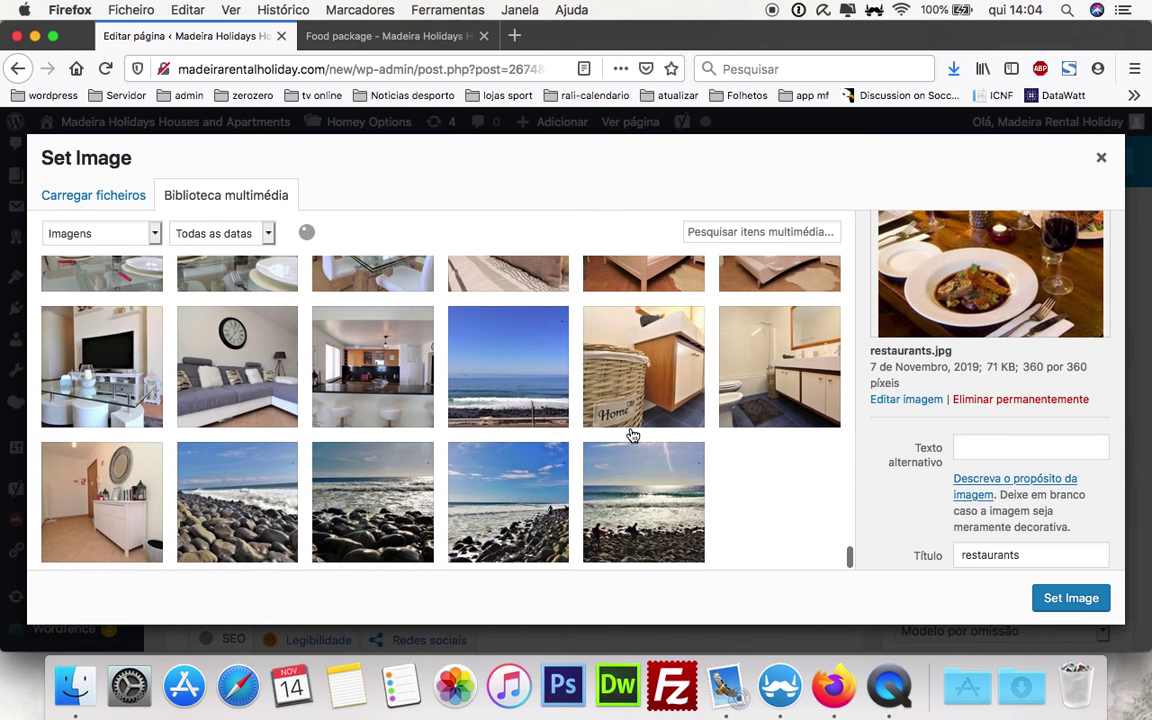
pyautogui.scroll(-15, 632, 435)
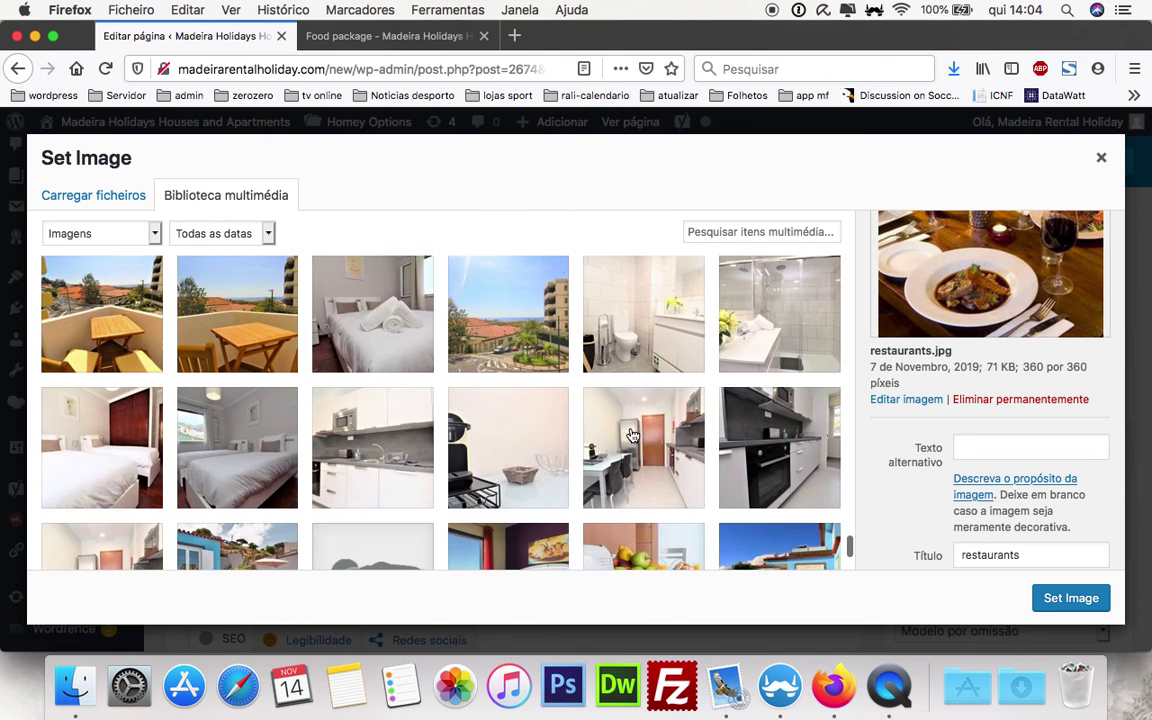
pyautogui.scroll(3, 632, 435)
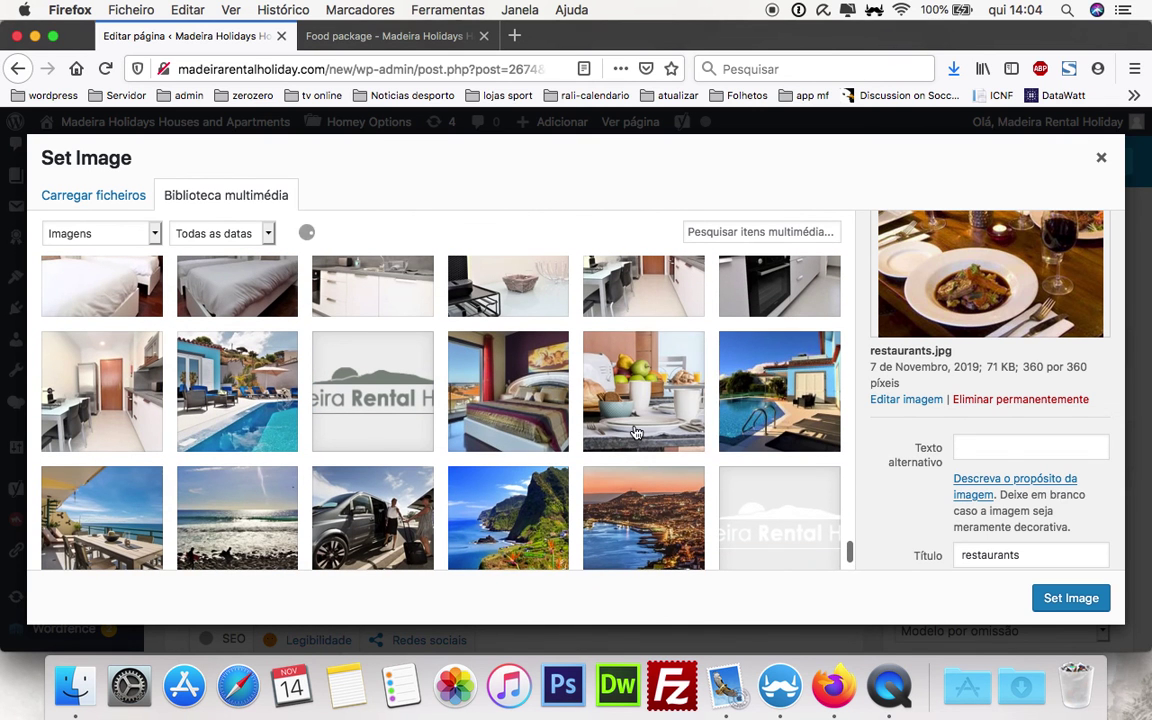
# Select foodpack.jpg in the media library and examine its attachment details and the neighbouring pictures.
pyautogui.click(632, 435)
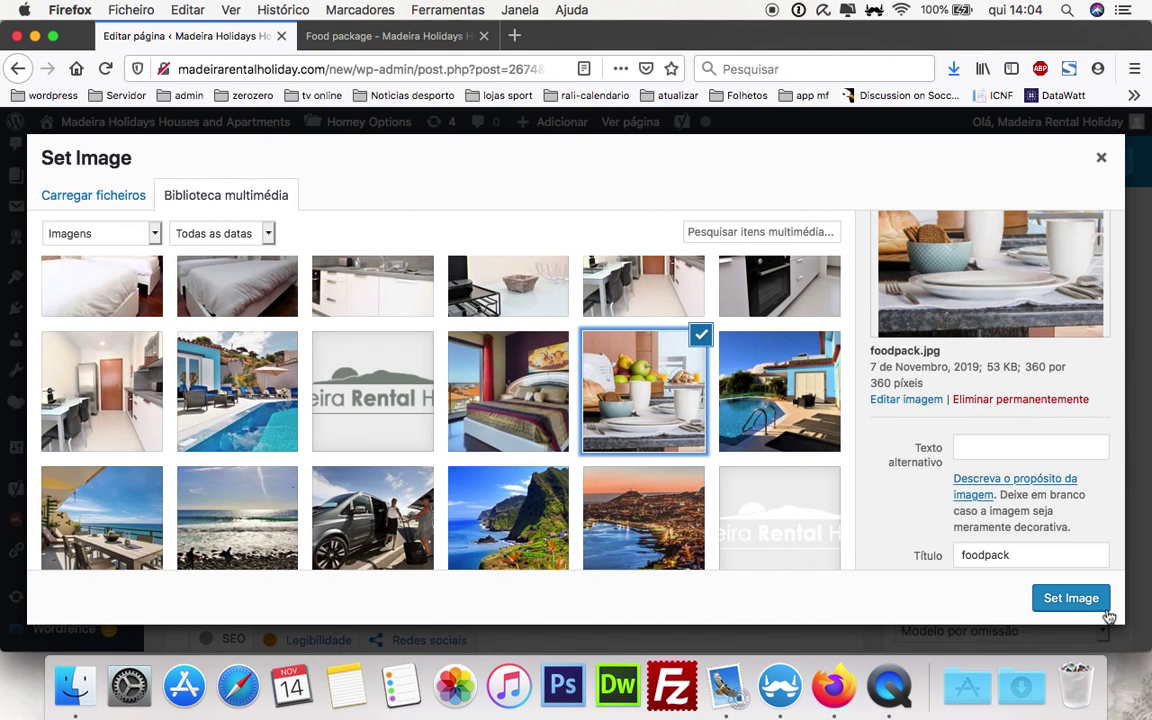
pyautogui.scroll(-5, 855, 477)
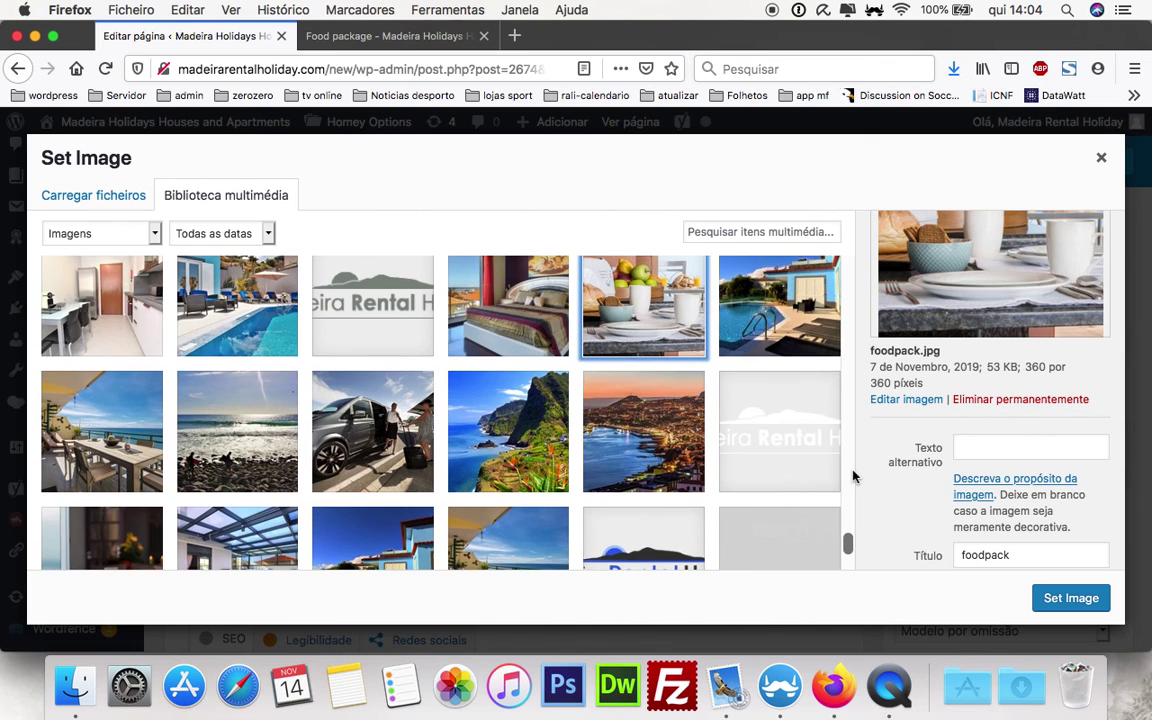
pyautogui.scroll(-3, 915, 484)
pyautogui.scroll(-2, 915, 484)
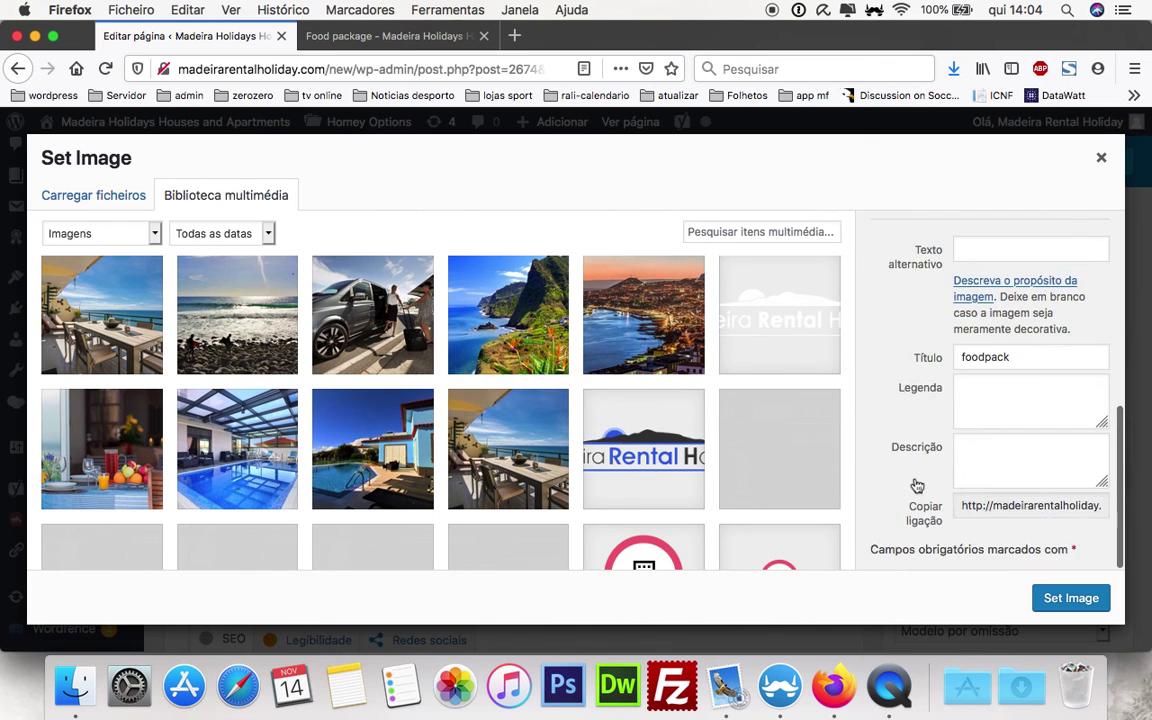
pyautogui.scroll(5, 917, 485)
pyautogui.scroll(3, 915, 484)
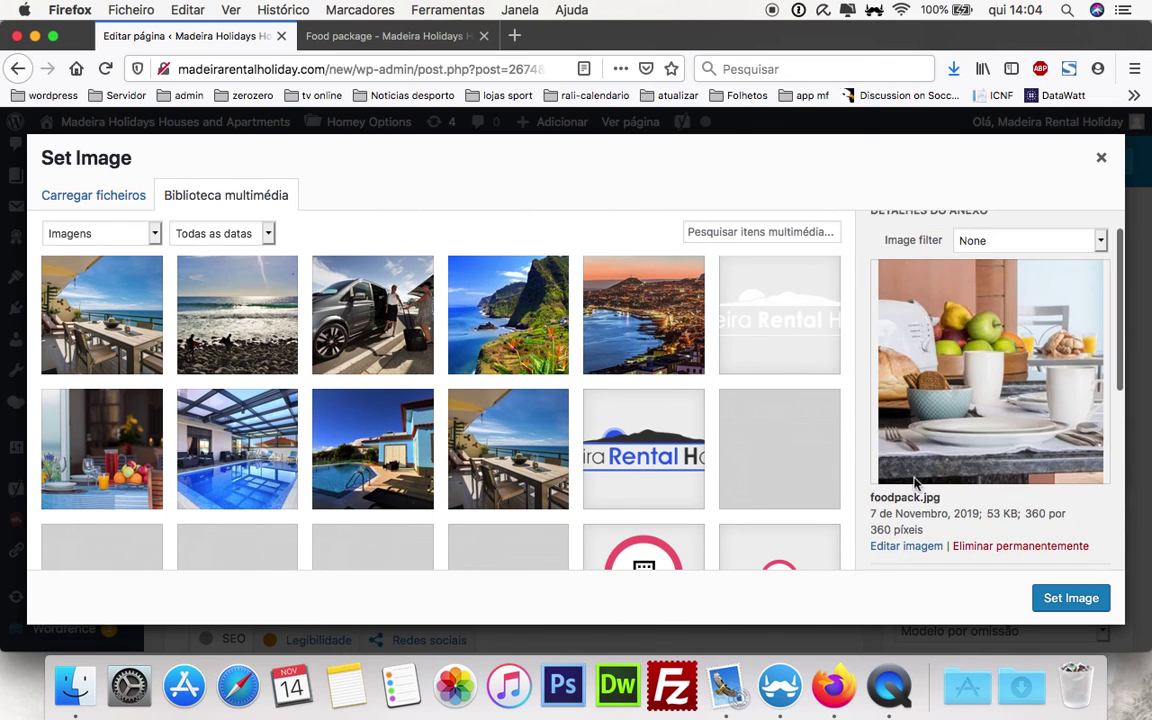
# Replace the element's picture with studios.jpg and save the Single Image settings.
pyautogui.click(140, 332)
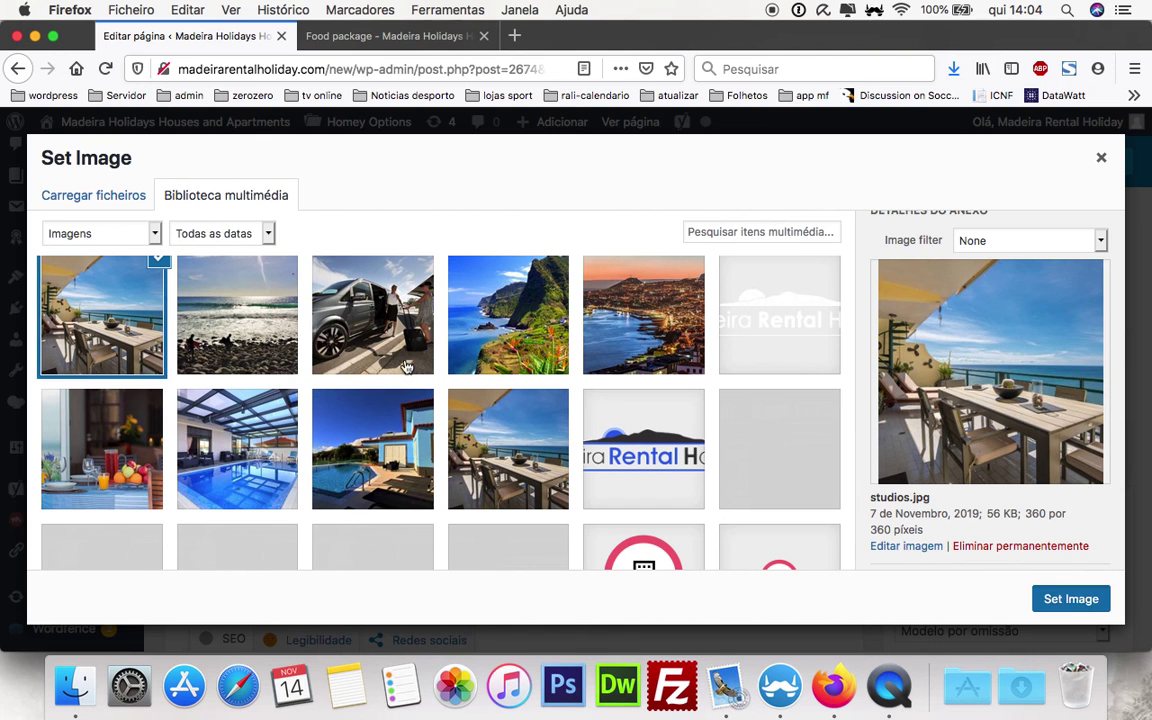
pyautogui.click(1058, 602)
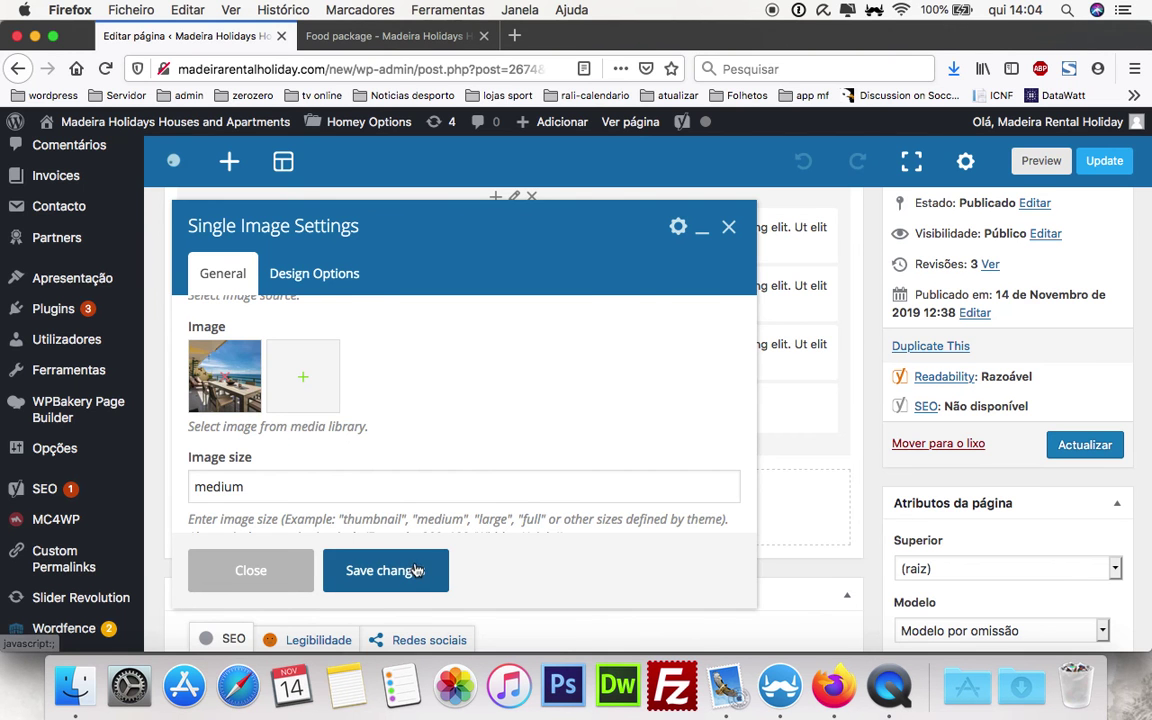
pyautogui.click(385, 570)
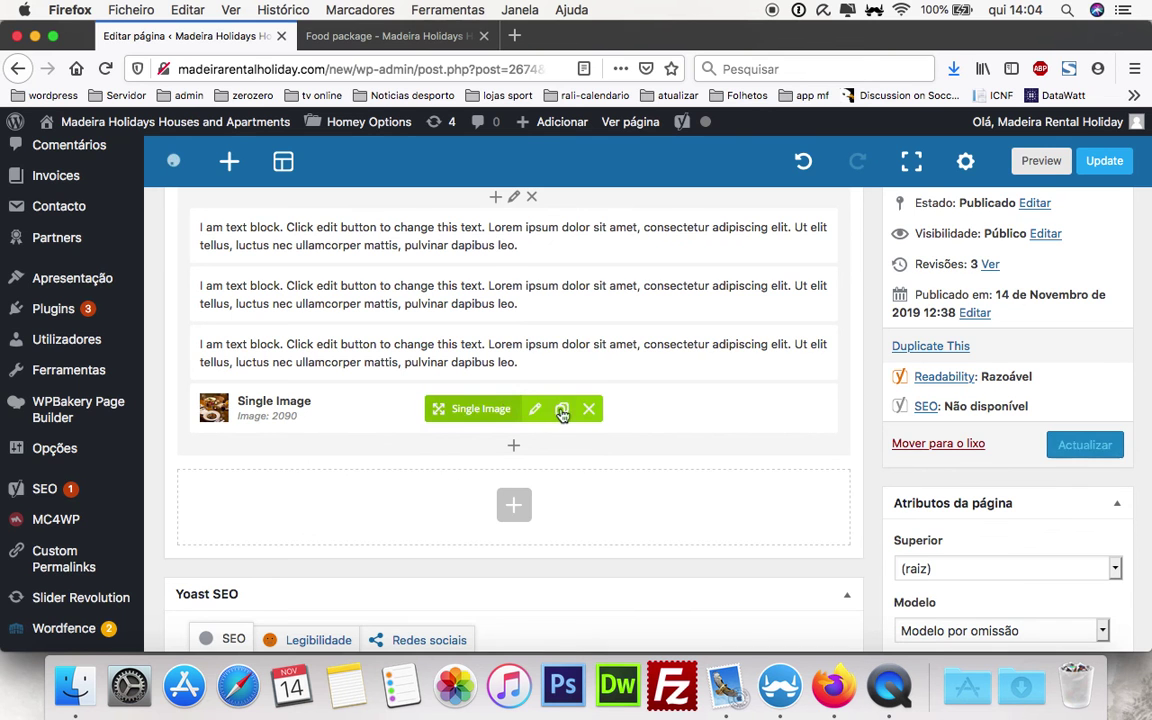
# Move the Single Image element above the three text blocks in its row.
pyautogui.scroll(5, 530, 420)
pyautogui.scroll(-4, 556, 428)
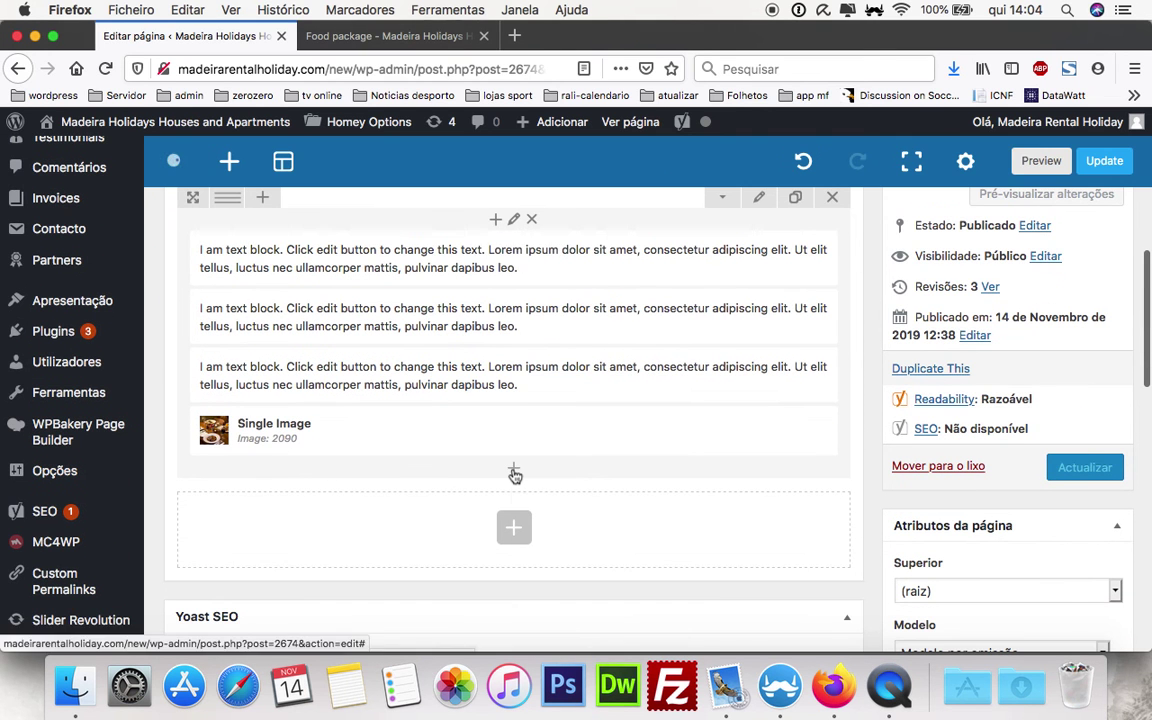
pyautogui.scroll(5, 513, 474)
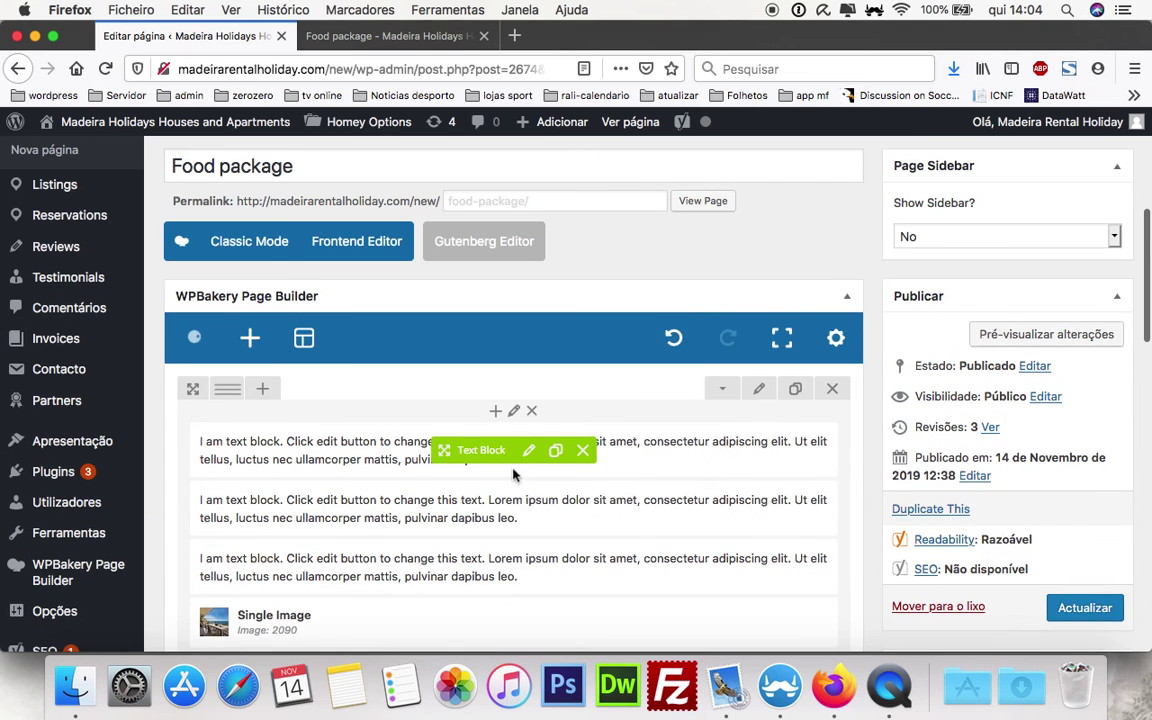
pyautogui.scroll(-2, 513, 470)
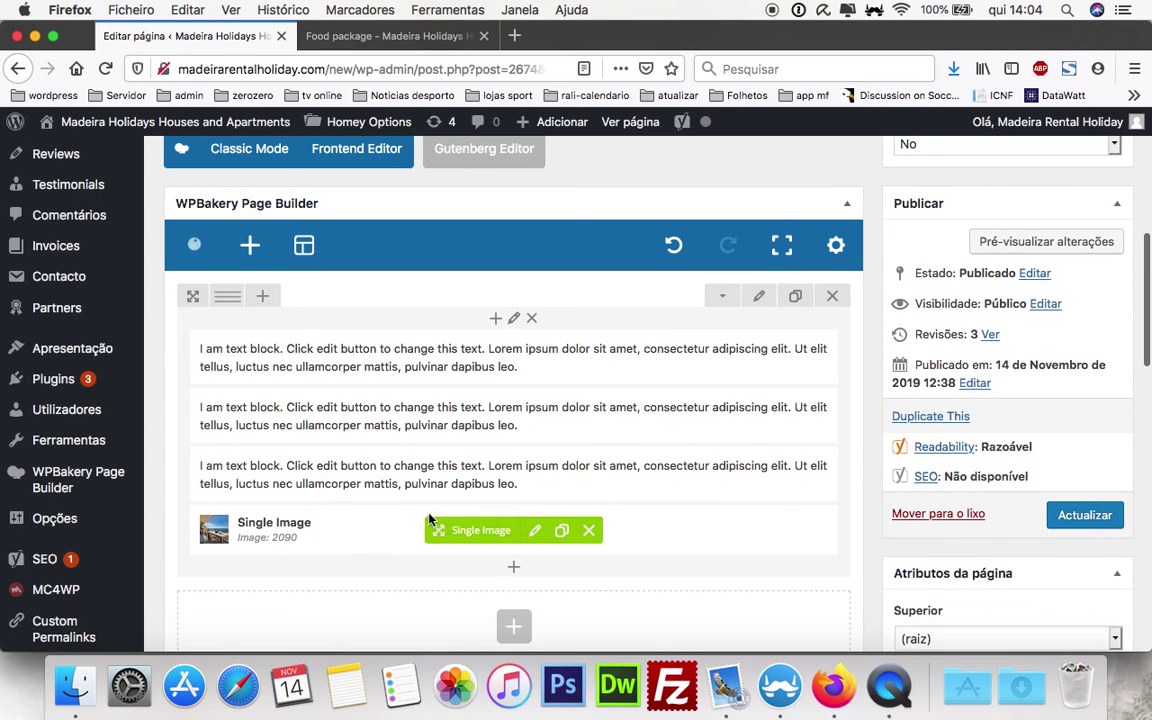
pyautogui.moveTo(474, 474); pyautogui.dragTo(231, 297)
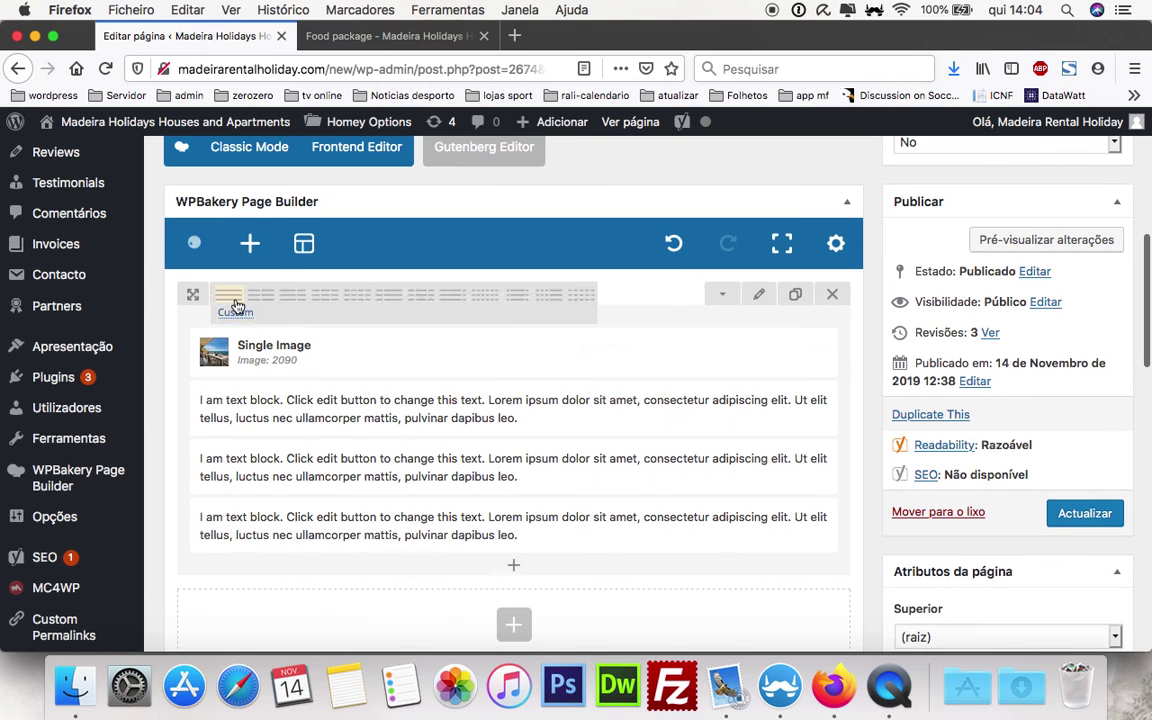
# Duplicate the row holding the image and text blocks, and change the copy's layout to two equal columns.
pyautogui.scroll(-1, 780, 340)
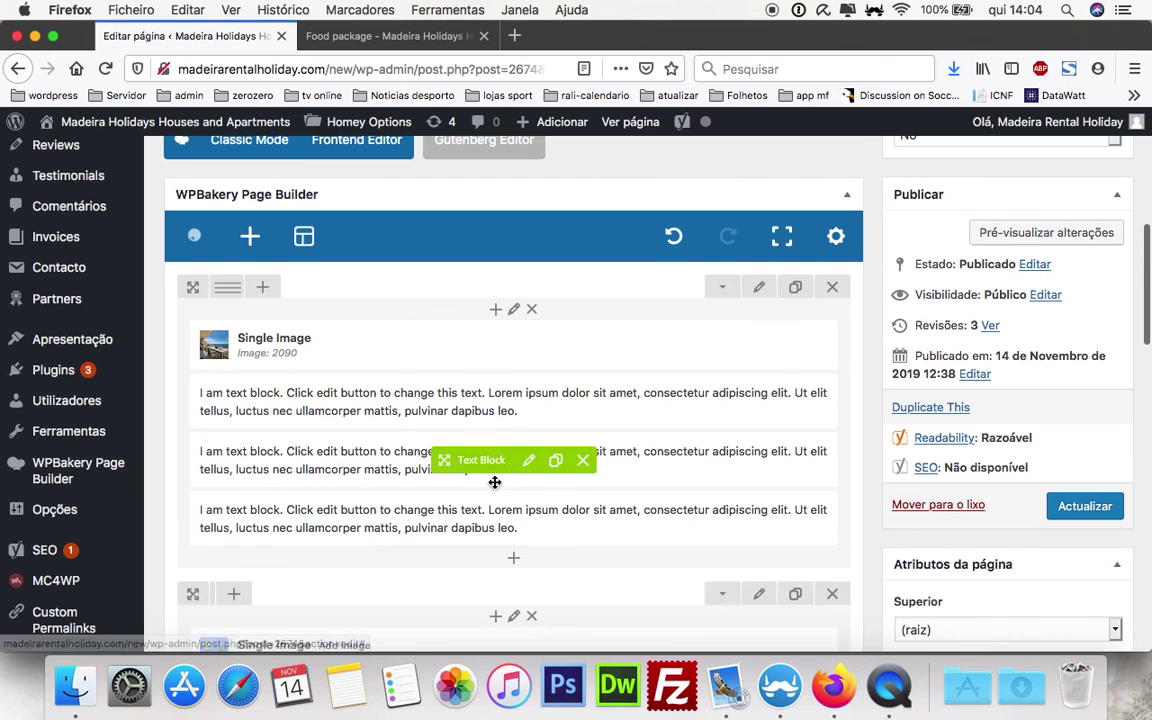
pyautogui.scroll(-3, 496, 470)
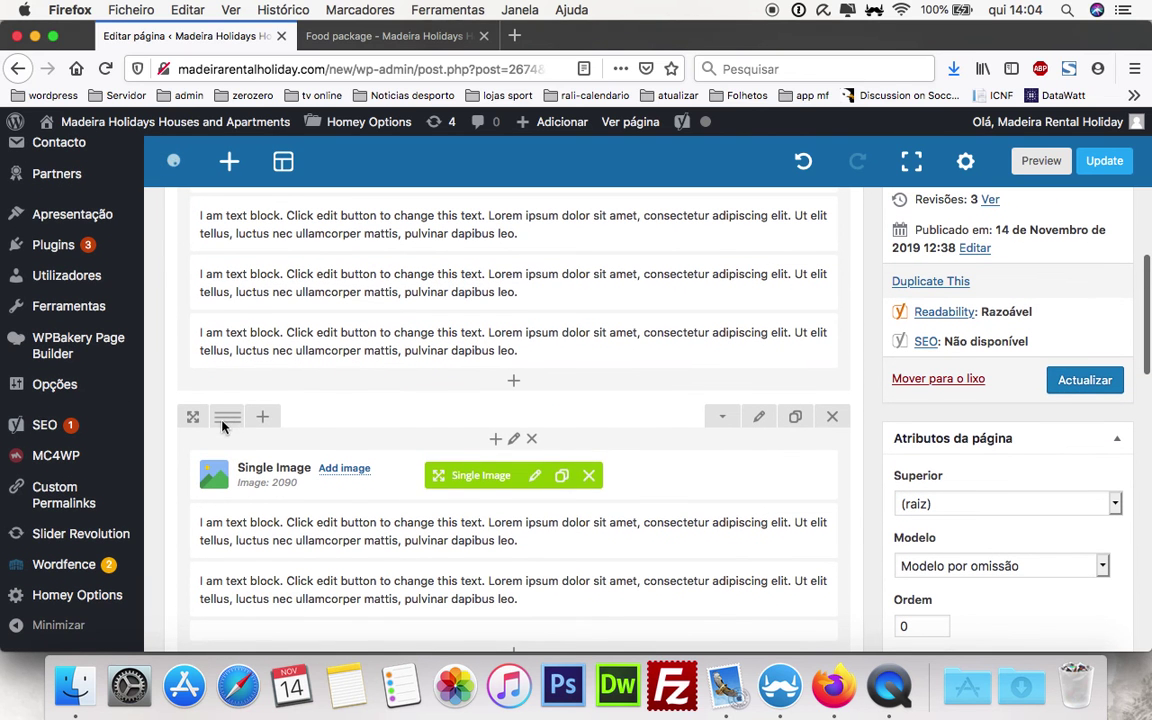
pyautogui.moveTo(228, 418)
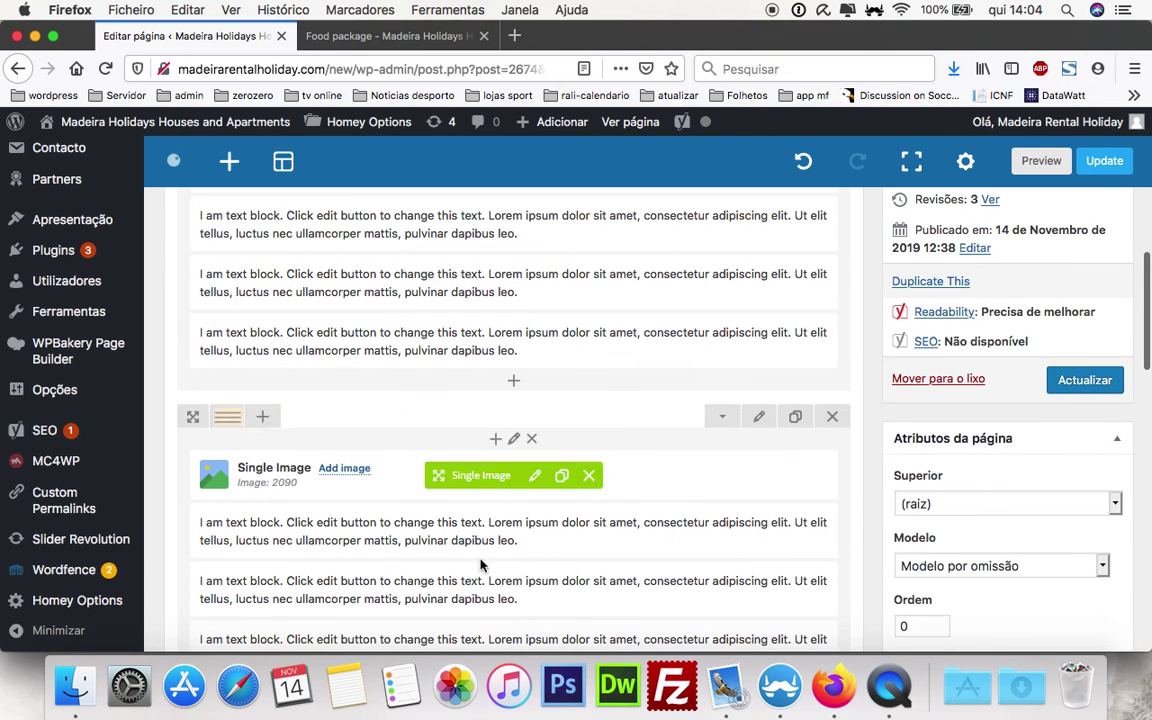
pyautogui.scroll(-3, 422, 580)
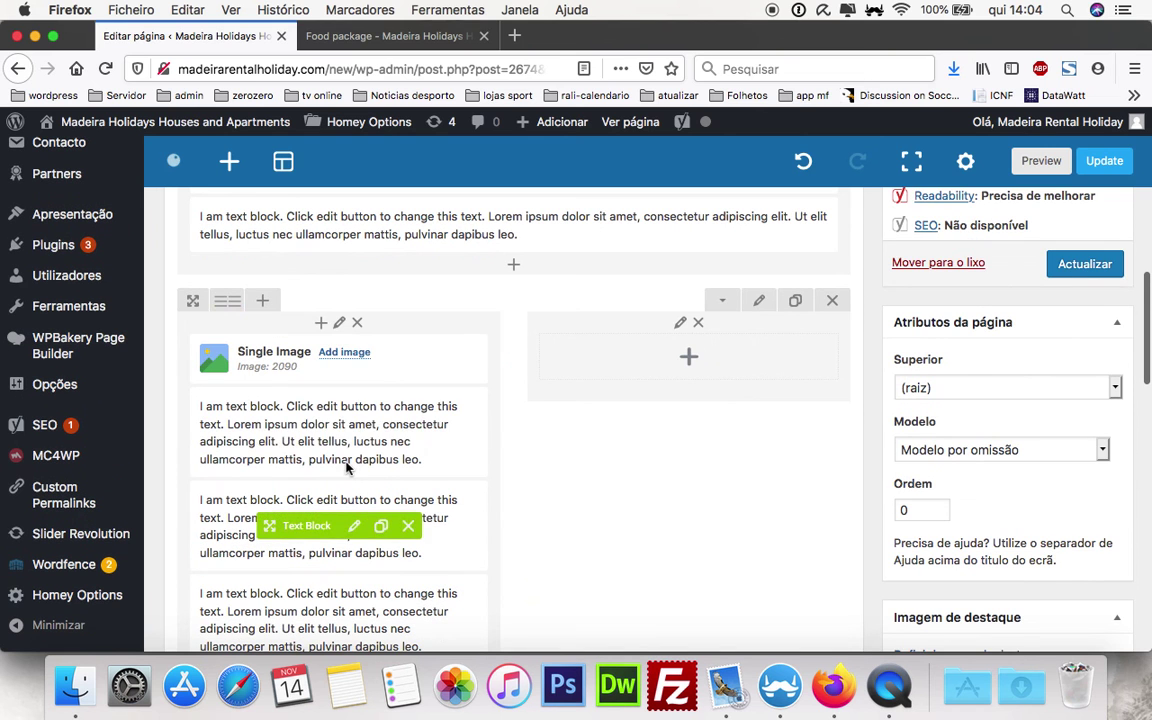